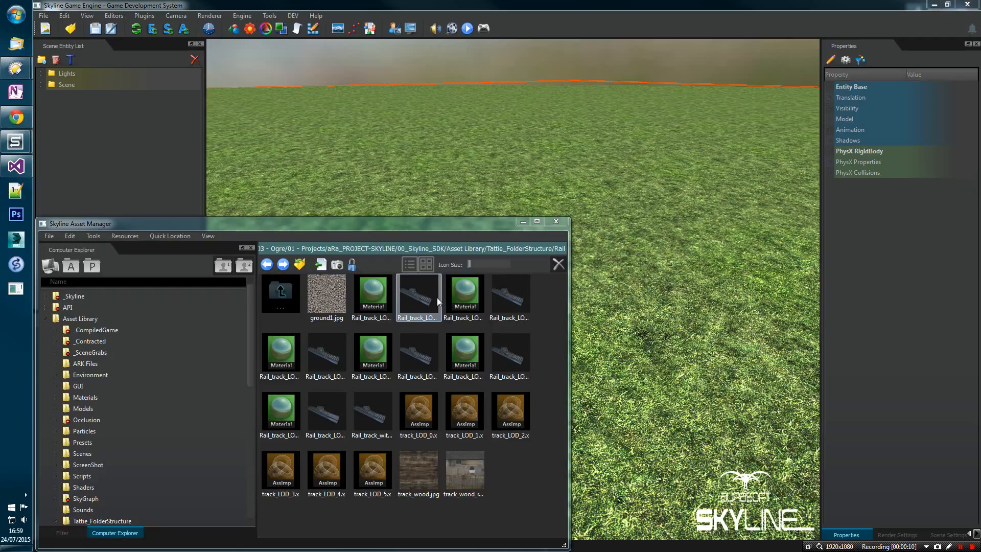
Examine the Rail folder's meshes, materials and source files in list view, including Rail_track_with_LOD.mesh.
left_click(484, 309)
left_click(429, 313)
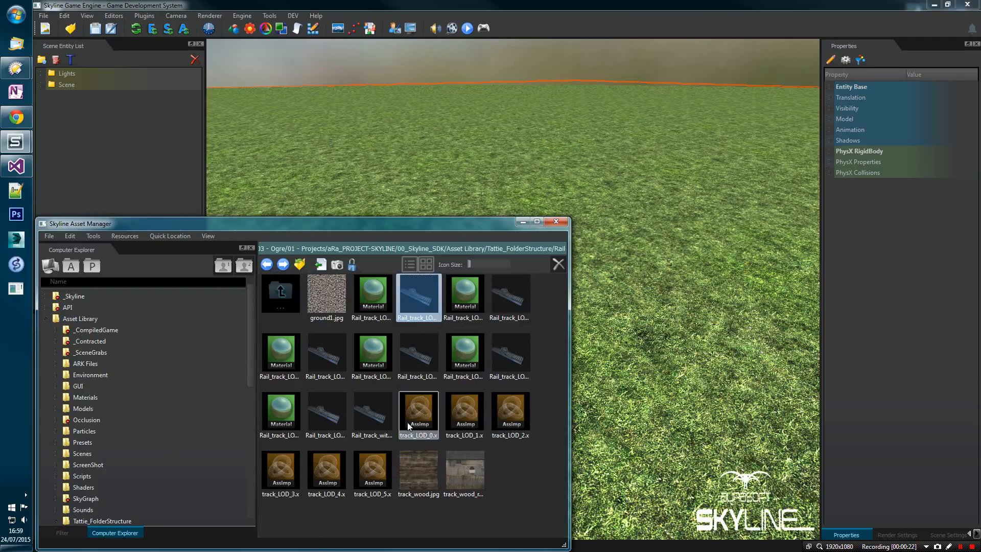
left_click(384, 424)
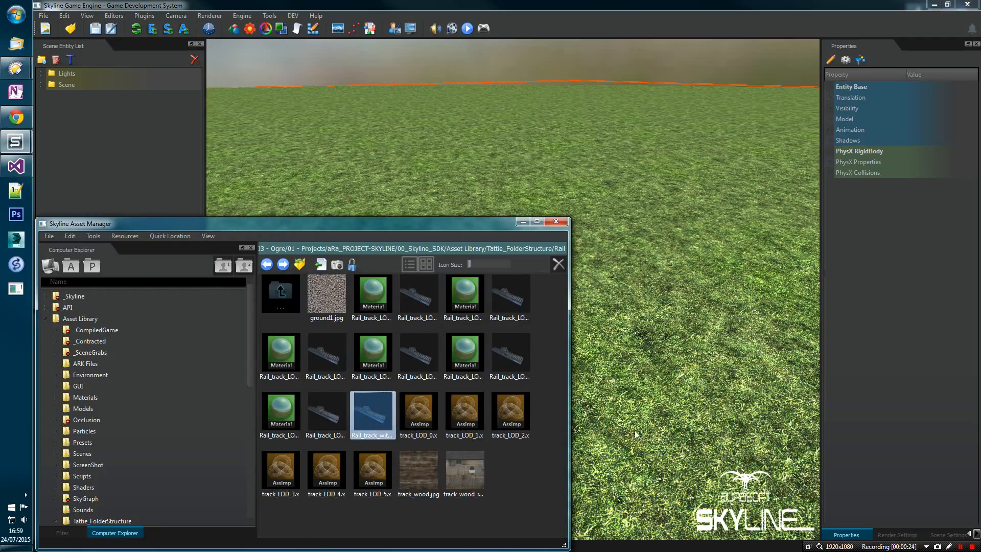
left_click(535, 404)
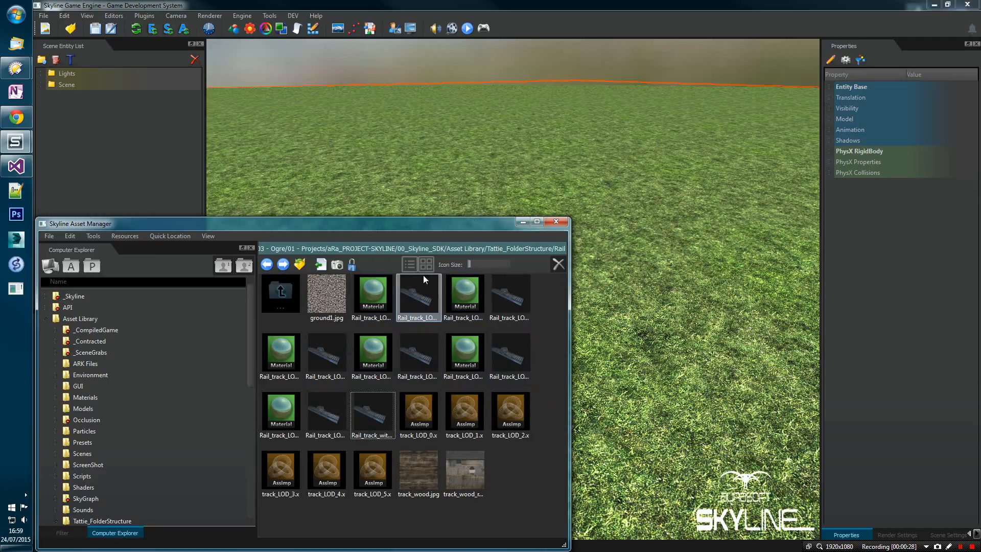
left_click(409, 264)
left_click(294, 454)
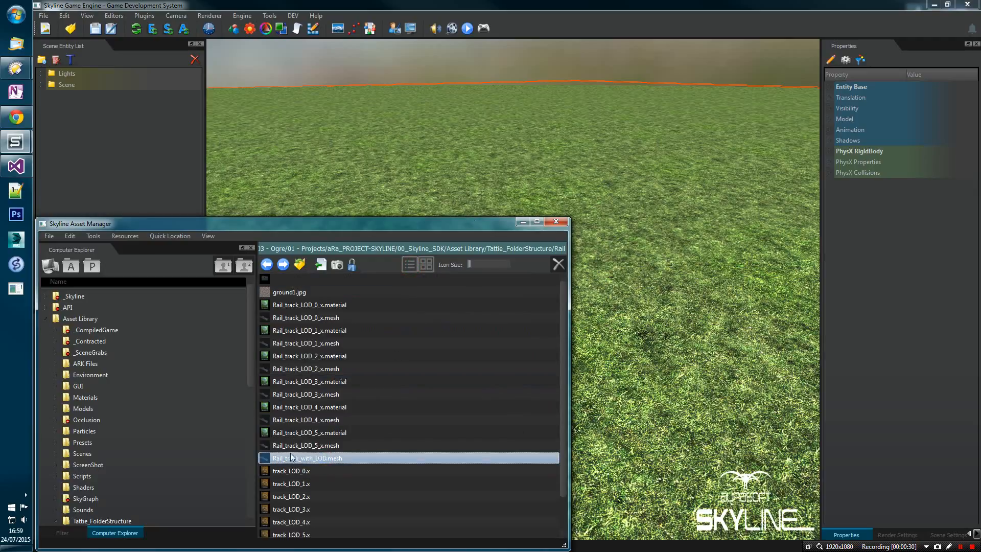
left_click(307, 469)
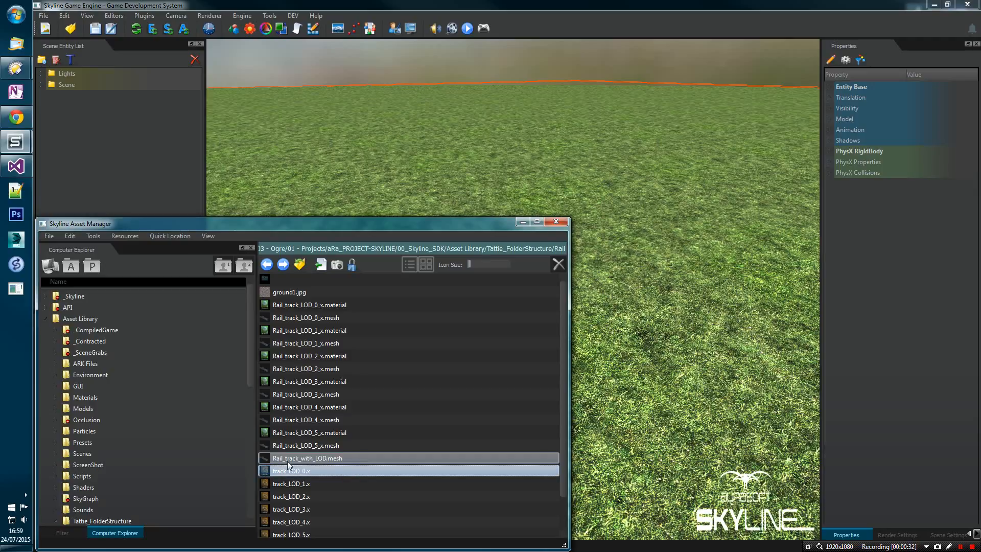
left_click(331, 458)
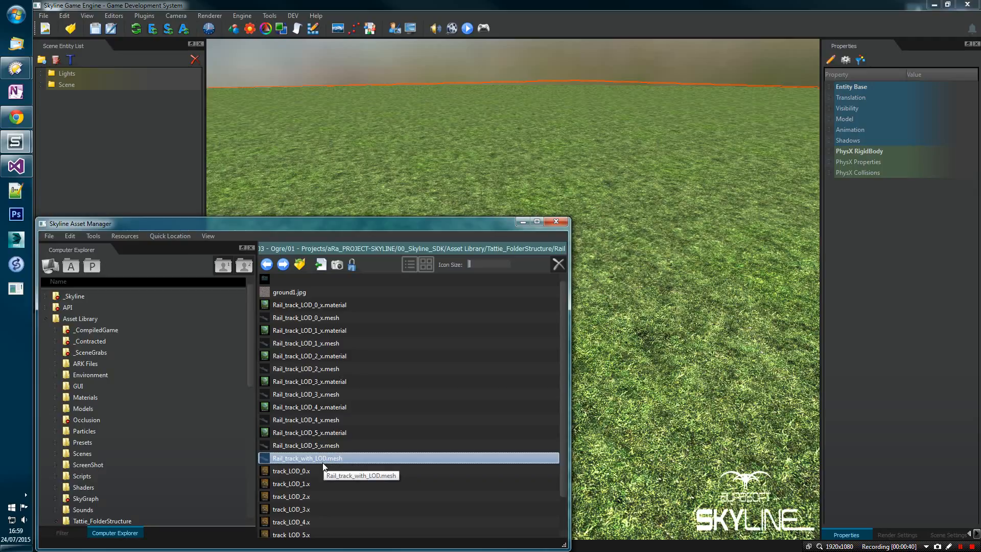
left_click(298, 306)
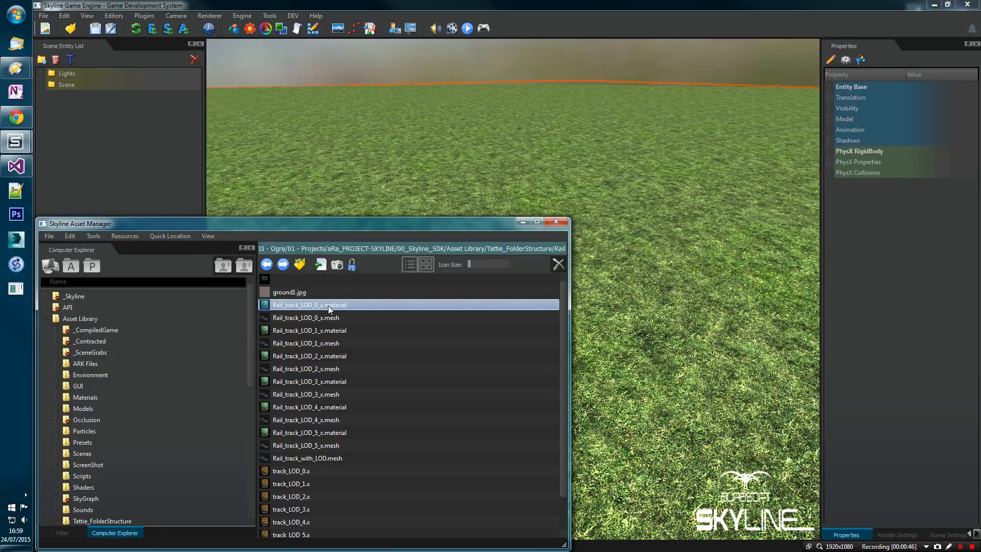
left_click(279, 459)
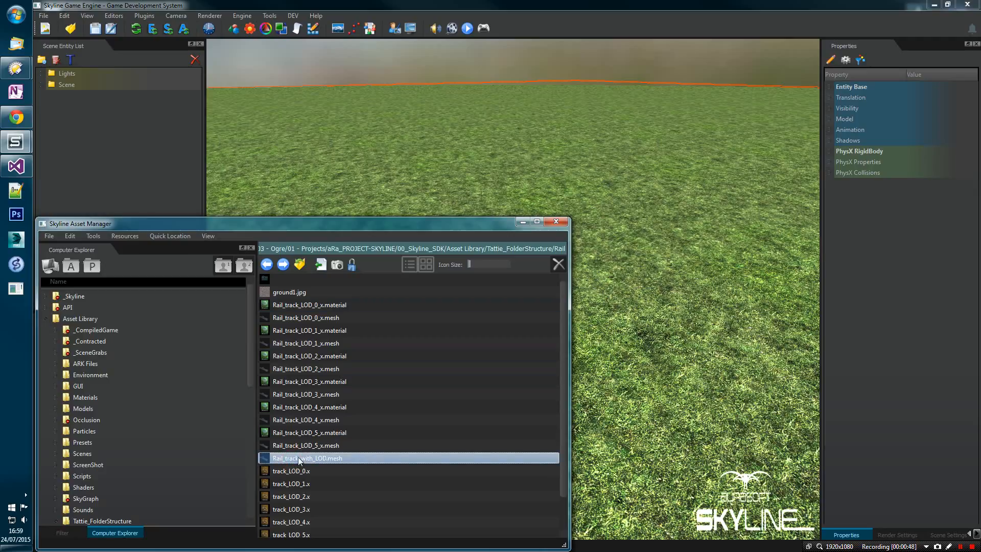
left_click(320, 464)
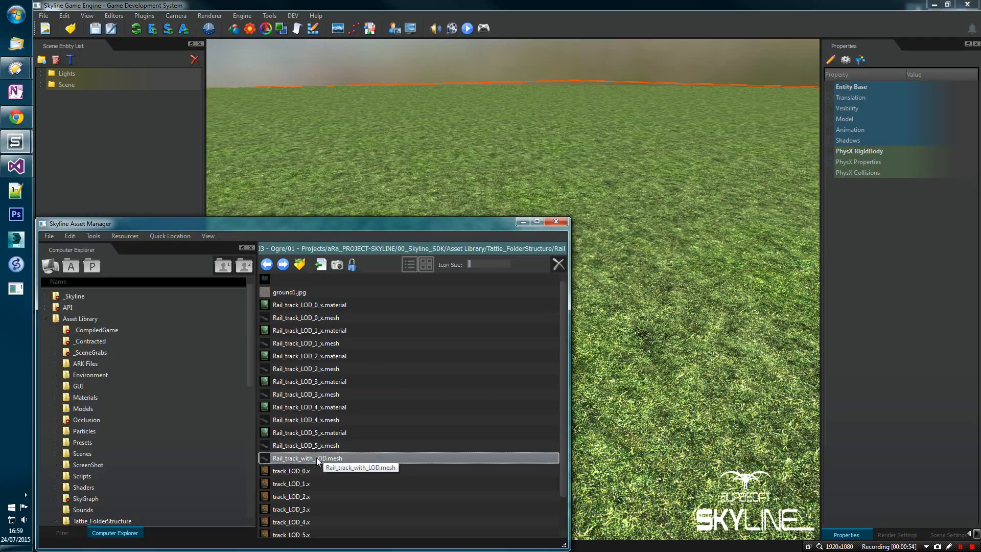
left_click(322, 460)
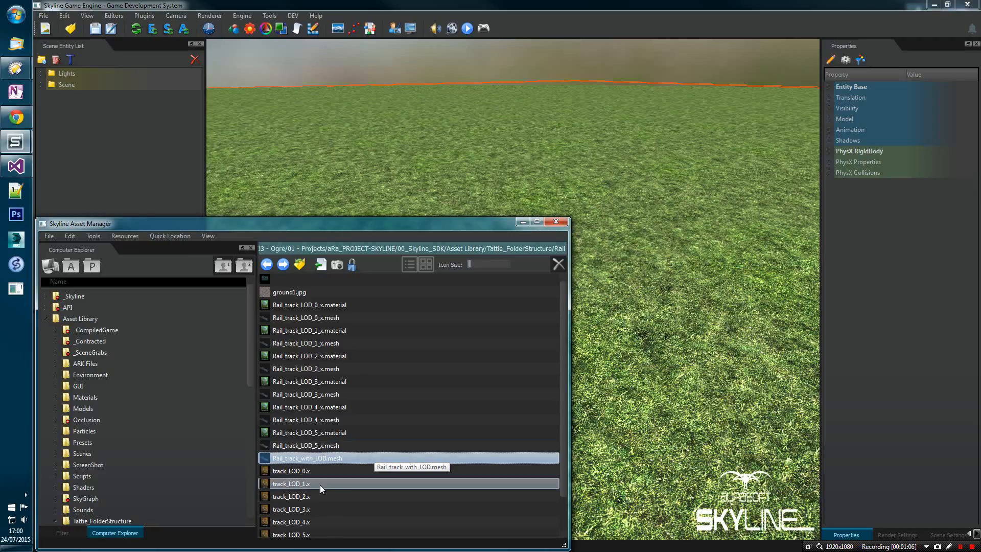
left_click(320, 469)
Place Rail_track_with_LOD.mesh on the grass terrain in the scene and close the Asset Manager.
left_click_drag(304, 462, 499, 197)
left_click(555, 197)
right_click_drag(556, 197, 538, 232)
left_click(557, 222)
Examine the placed rail track's levels of detail from far away and from close up.
key("s")
right_click_drag(602, 238, 605, 234)
key("s")
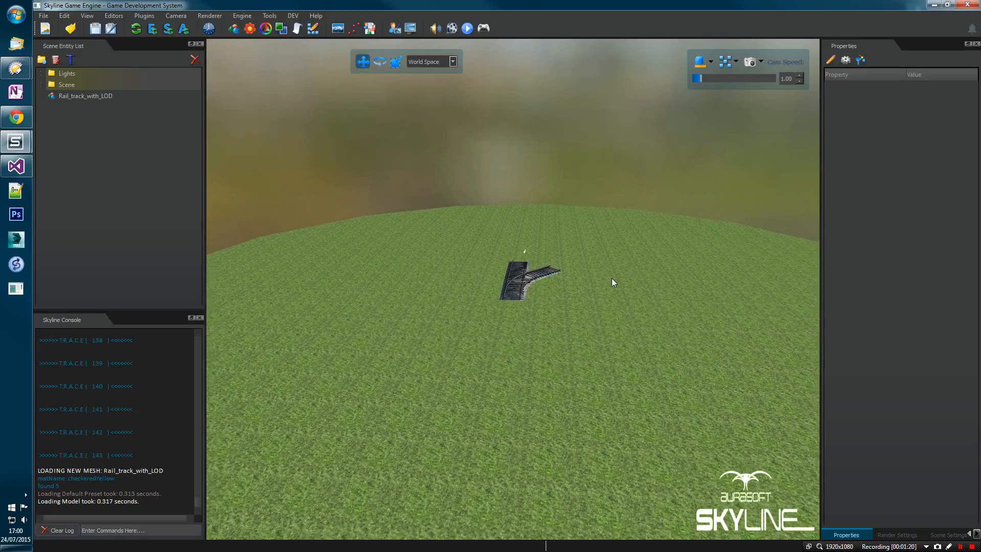
scroll(612, 277, "down", 10)
scroll(612, 274, "up", 8)
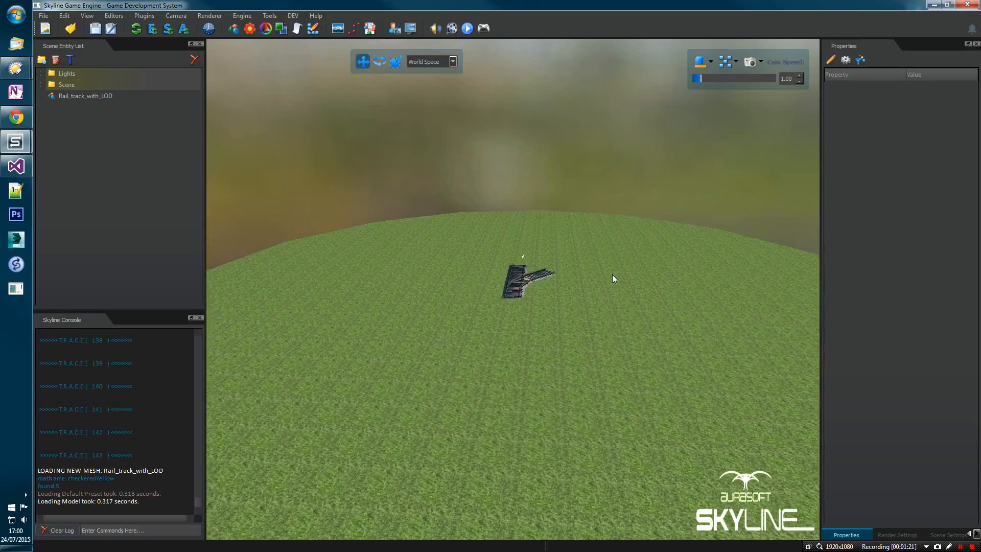
scroll(612, 277, "up", 5)
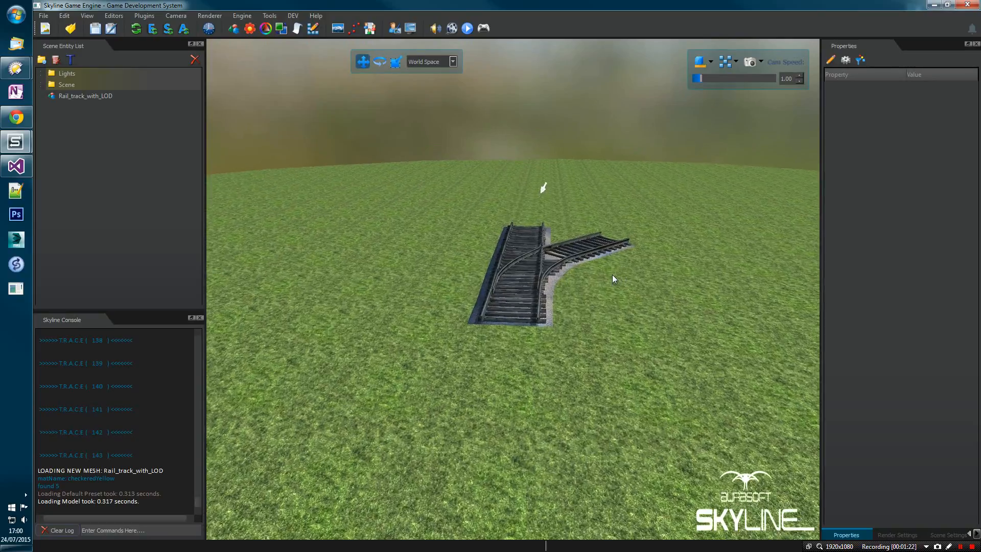
scroll(612, 274, "up", 6)
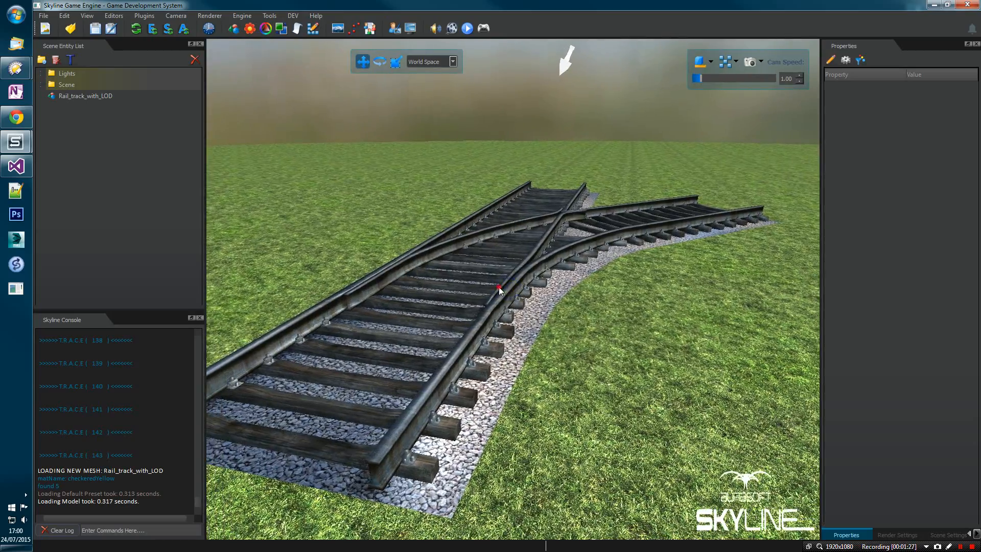
Open the rail track's materials for editing and save its three sub-materials as separate material files.
left_click(501, 284)
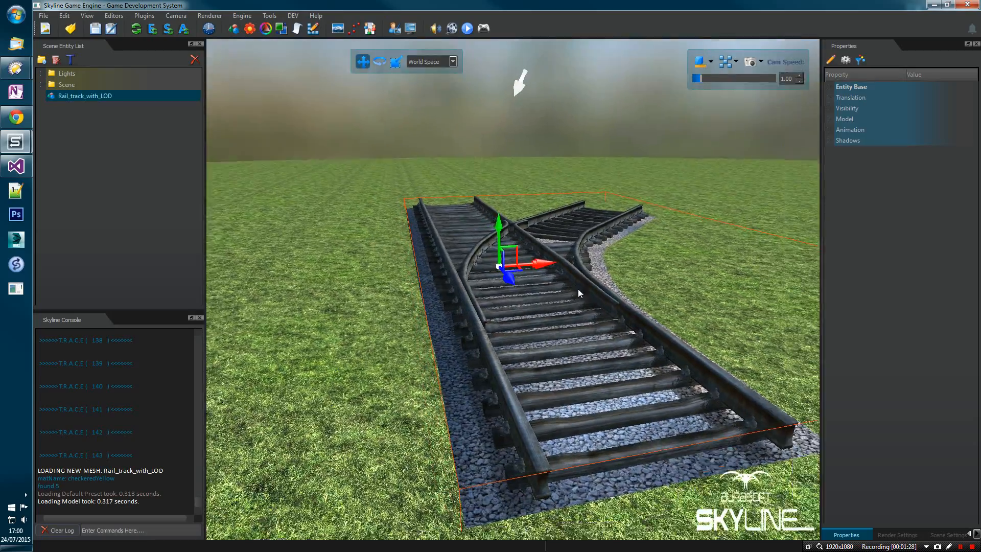
right_click(579, 293)
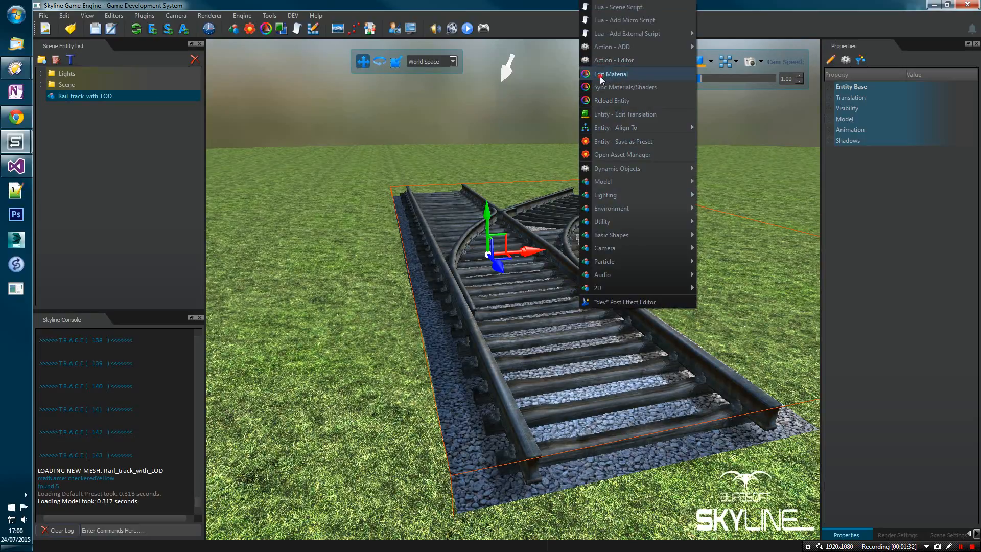
left_click(602, 77)
left_click(688, 337)
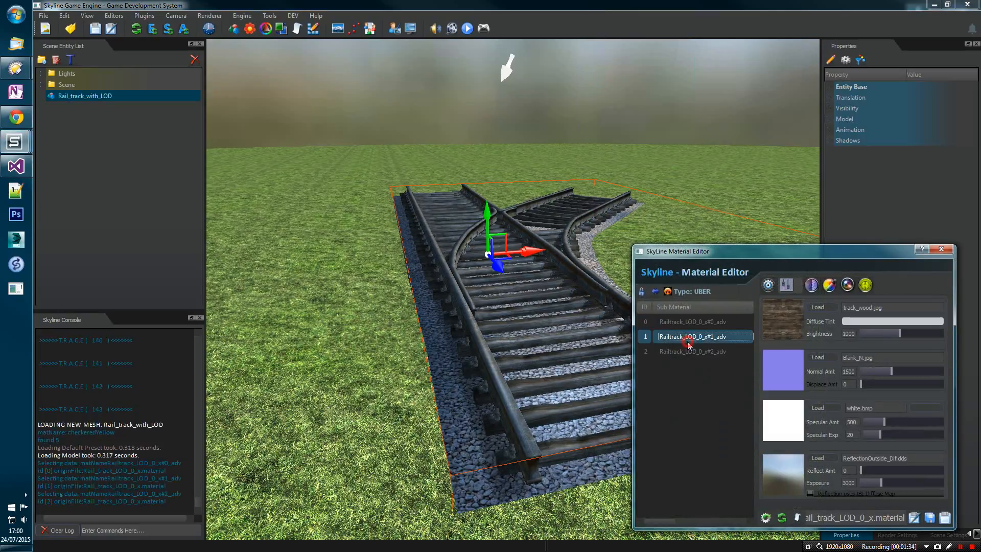
left_click(694, 353)
left_click(695, 321)
left_click(945, 517)
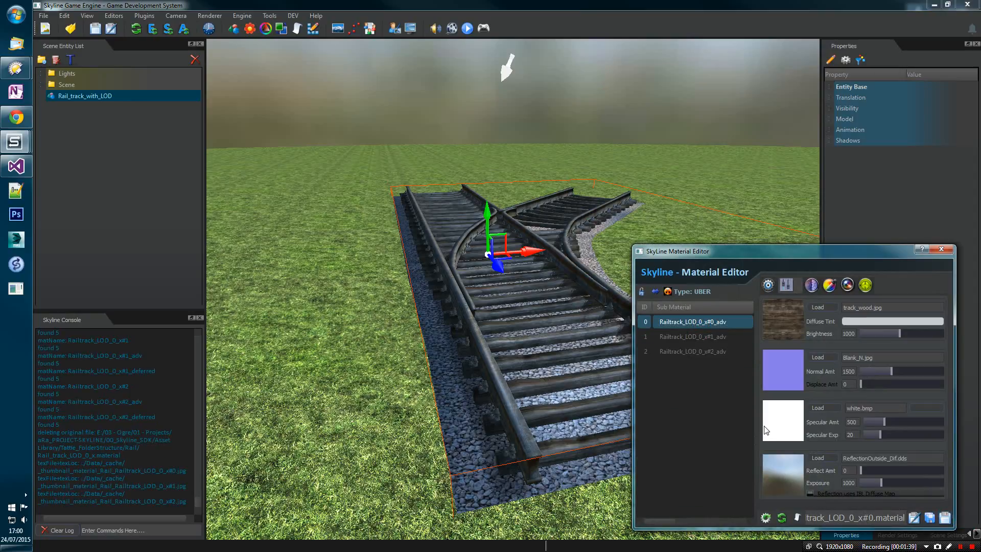
Review the three Railtrack_LOD_0_x sub-materials and close the Material Editor.
left_click(690, 338)
left_click(688, 351)
left_click(697, 339)
left_click(697, 323)
left_click(942, 249)
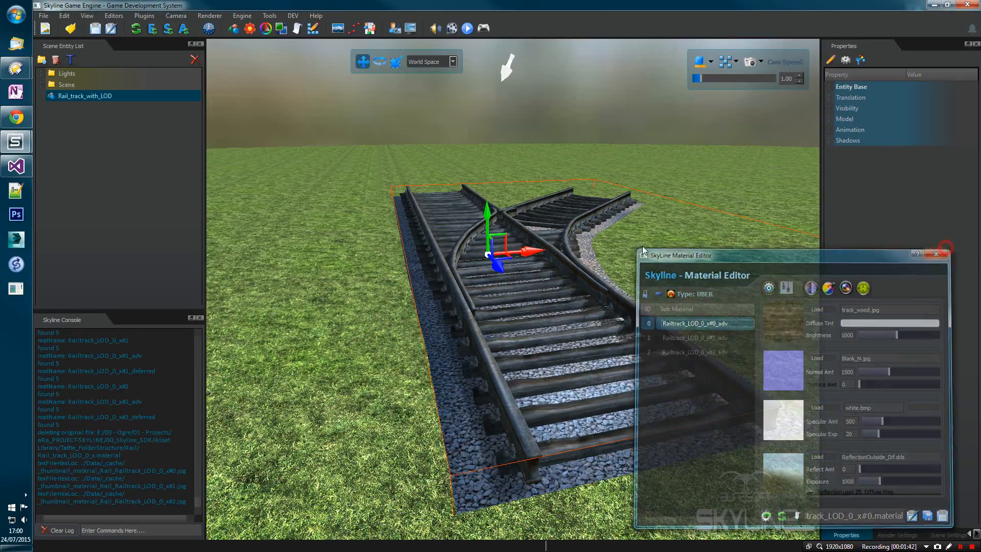
Bring back the Asset Manager, show the files as thumbnails and reload the Rail folder under Tattie_FolderStructure.
right_click(548, 238)
left_click(575, 390)
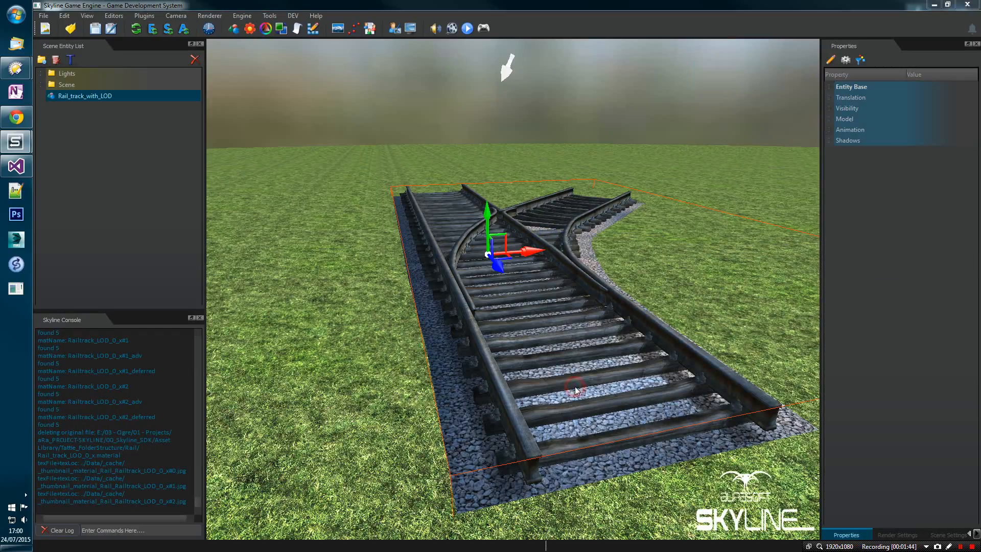
mouse_move(16, 143)
left_click(79, 194)
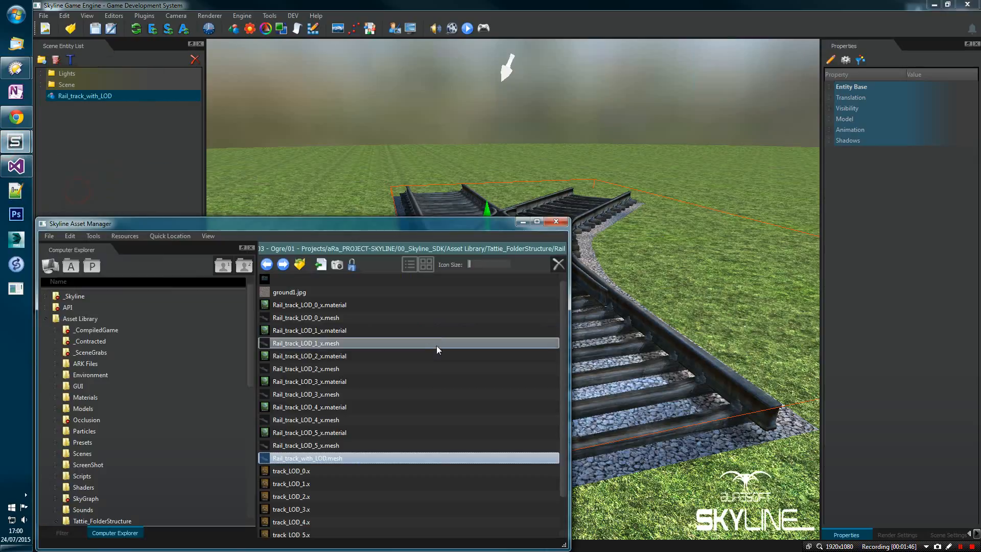
left_click(426, 264)
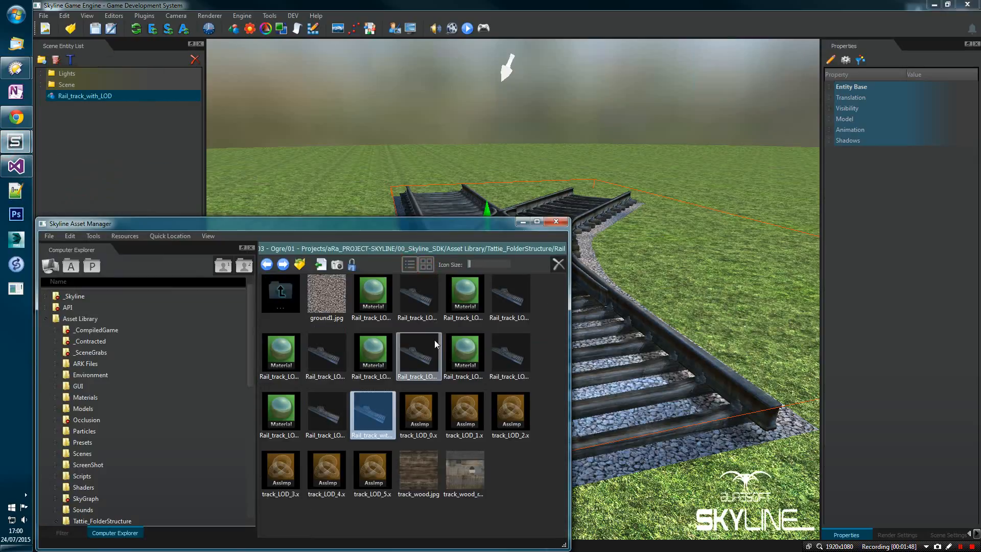
left_click(387, 443)
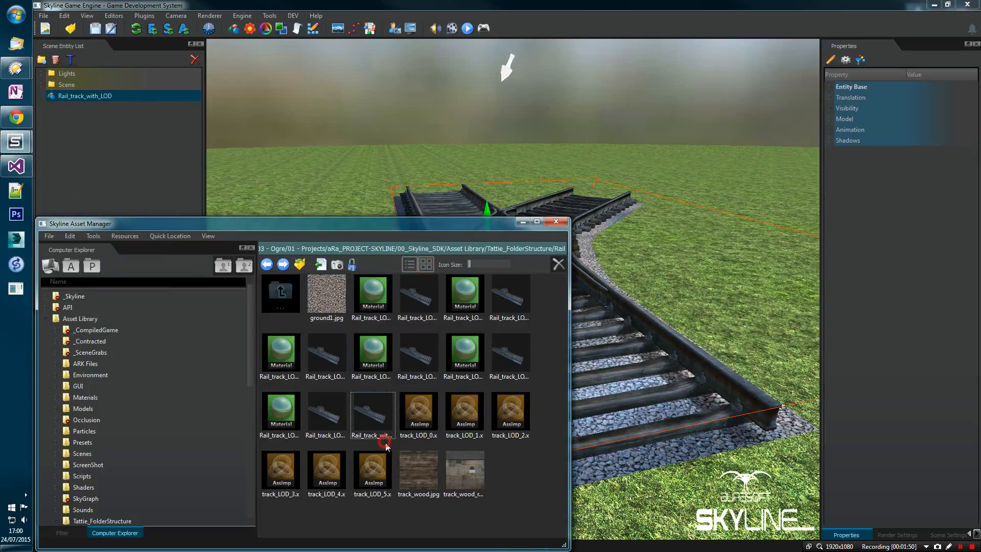
scroll(179, 512, "down", 4)
left_click(110, 442)
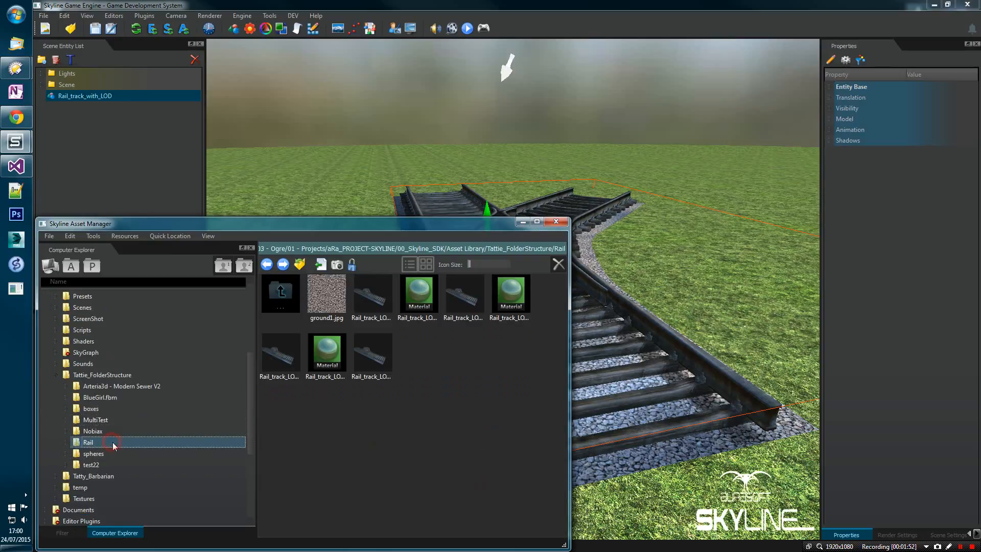
Examine the Rail folder's separate Railtrack_LOD_0_x material files and its LOD meshes in list and thumbnail view.
left_click_drag(369, 296, 370, 298)
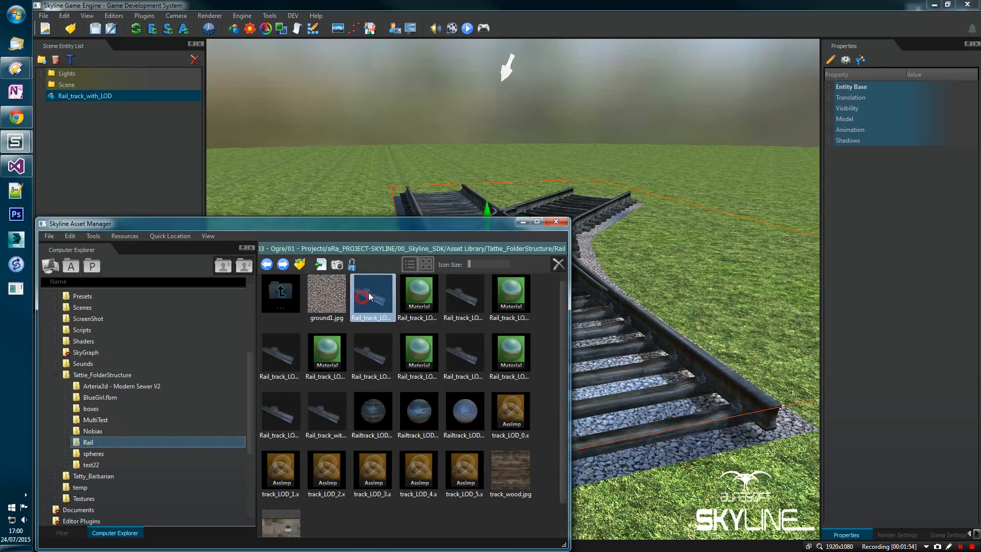
left_click(410, 264)
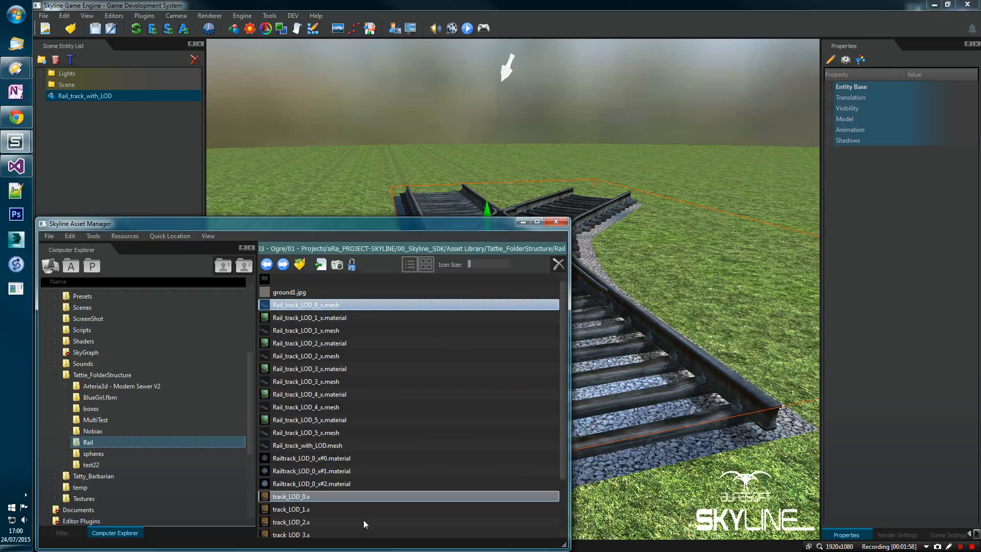
left_click(348, 470)
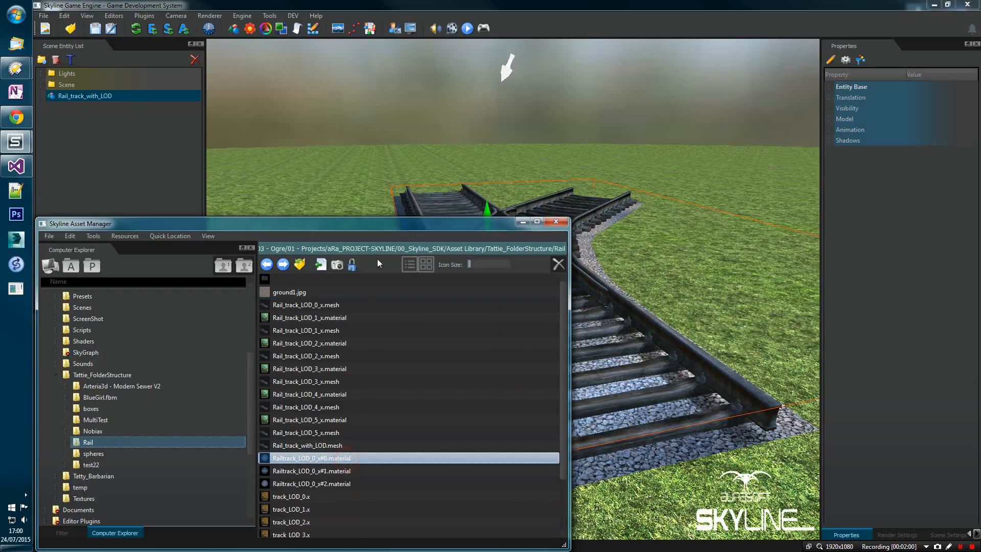
left_click(425, 264)
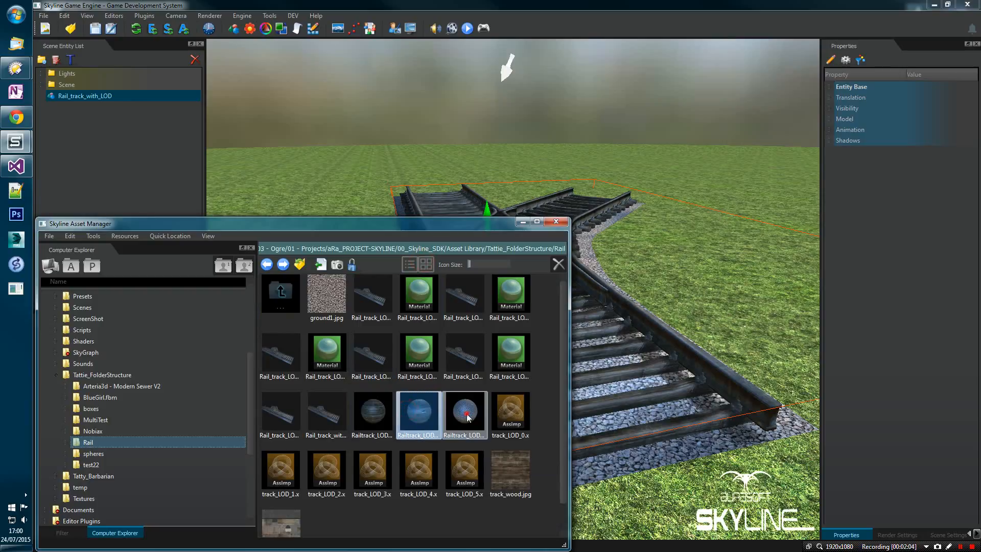
left_click(379, 352)
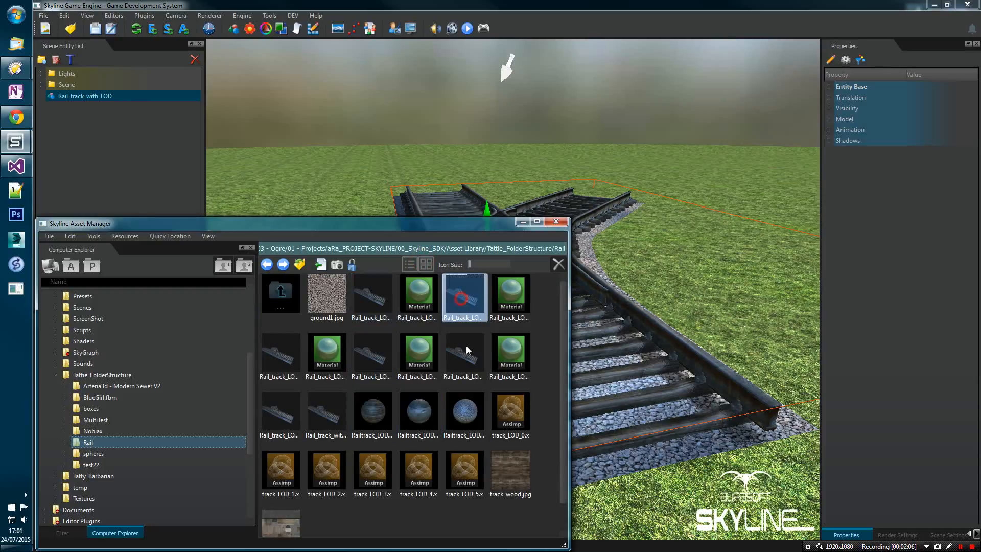
left_click(337, 423)
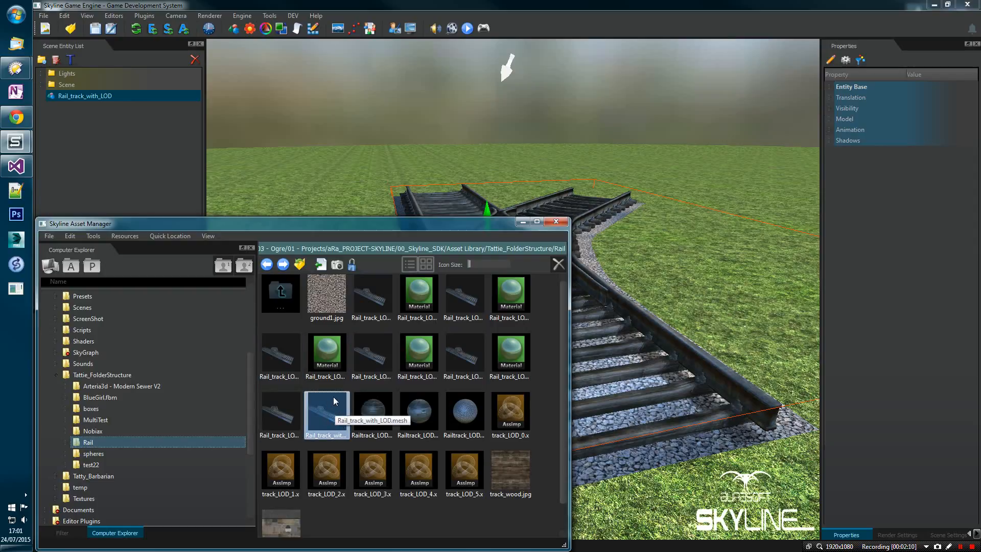
left_click(371, 373)
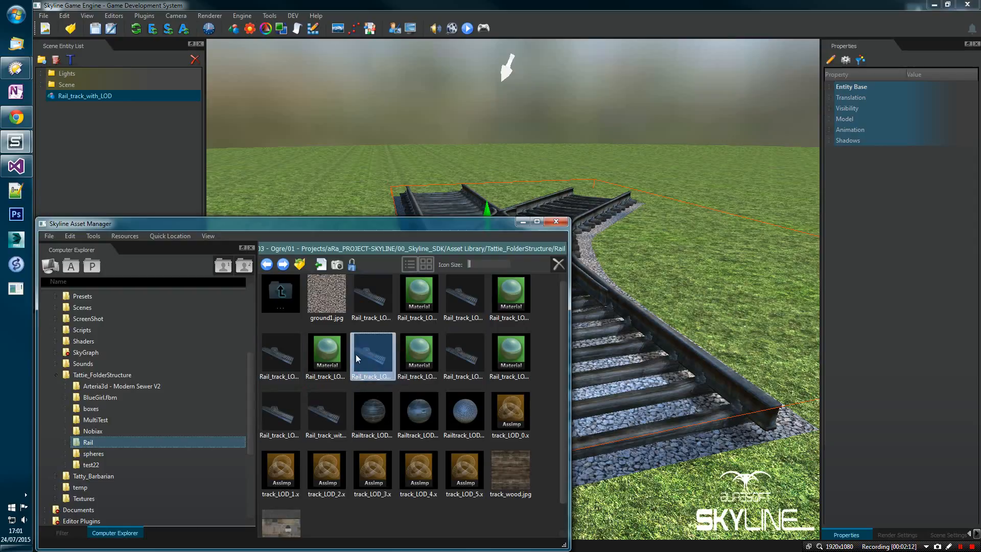
Delete the five material files Rail_track_LOD_1_x through Rail_track_LOD_5_x from the Rail folder.
left_click(341, 359)
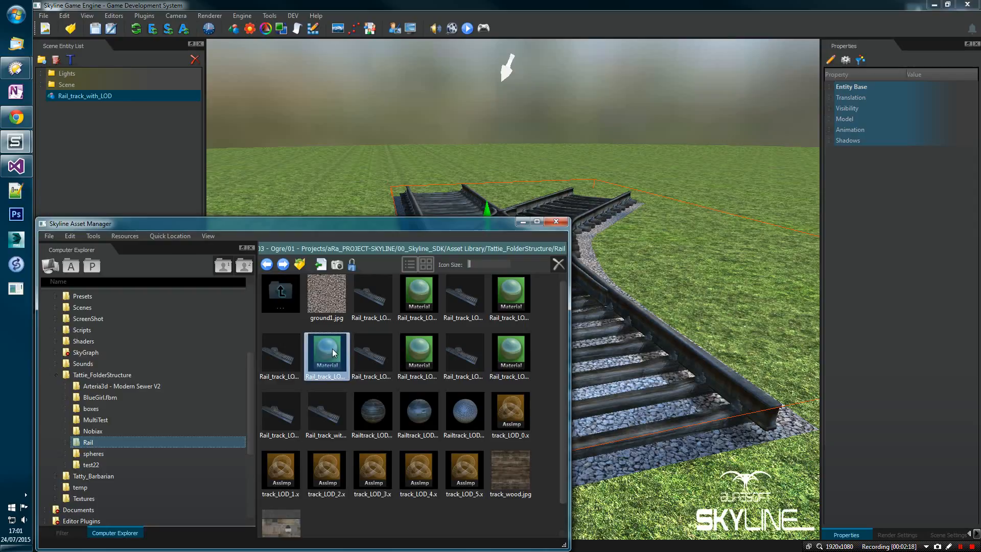
left_click(419, 357, "ctrl")
left_click(419, 296, "ctrl")
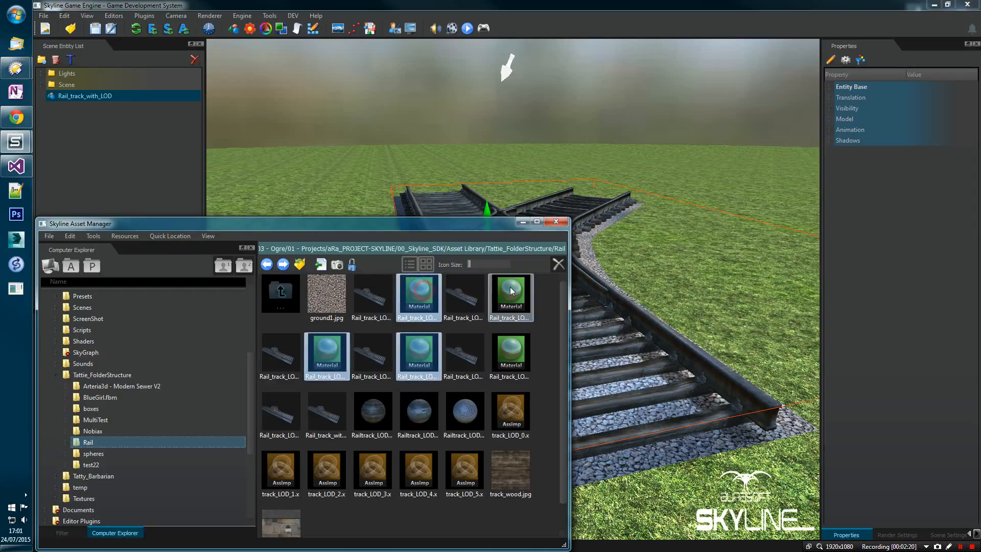
left_click(511, 297, "ctrl")
left_click(511, 358, "ctrl")
right_click(528, 338)
left_click(554, 400)
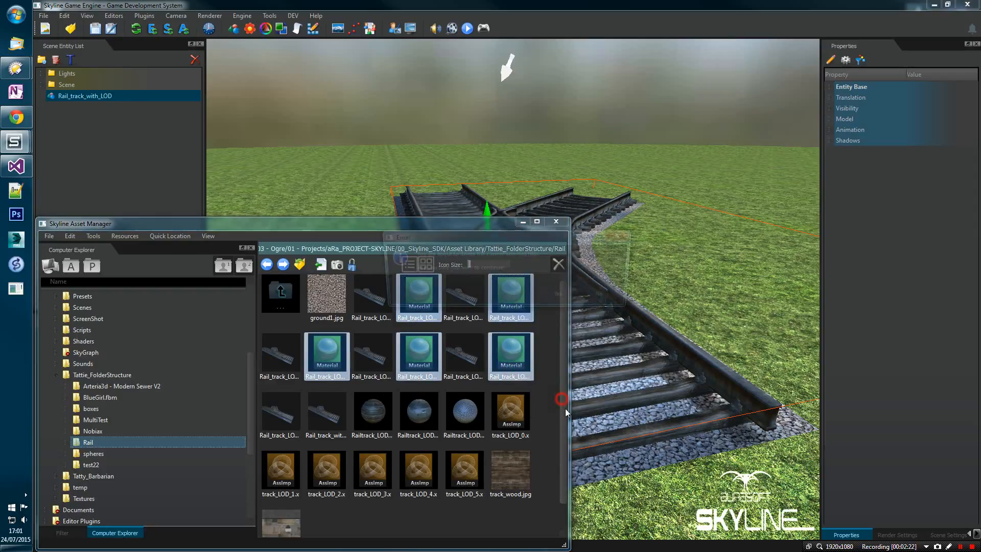
left_click(551, 298)
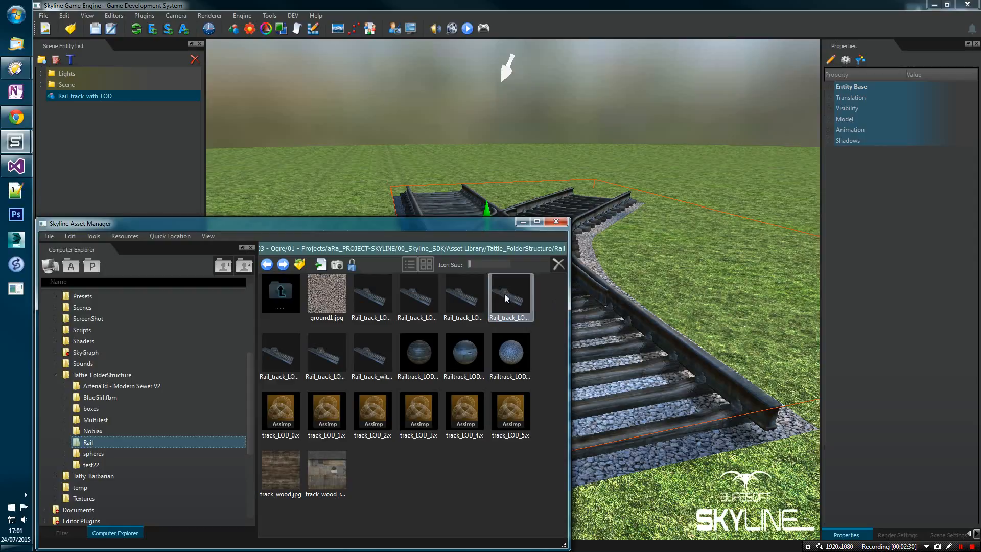
Move the Asset Manager aside and examine the individual Rail_track_LOD mesh files in the Rail folder.
left_click_drag(444, 226, 431, 226)
right_click_drag(747, 226, 659, 247)
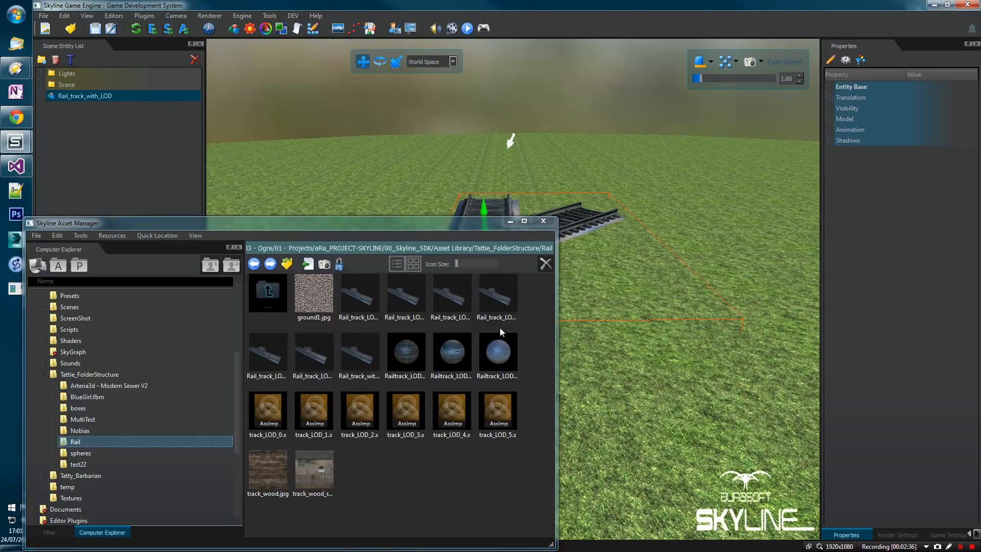
left_click(395, 302)
left_click(450, 302)
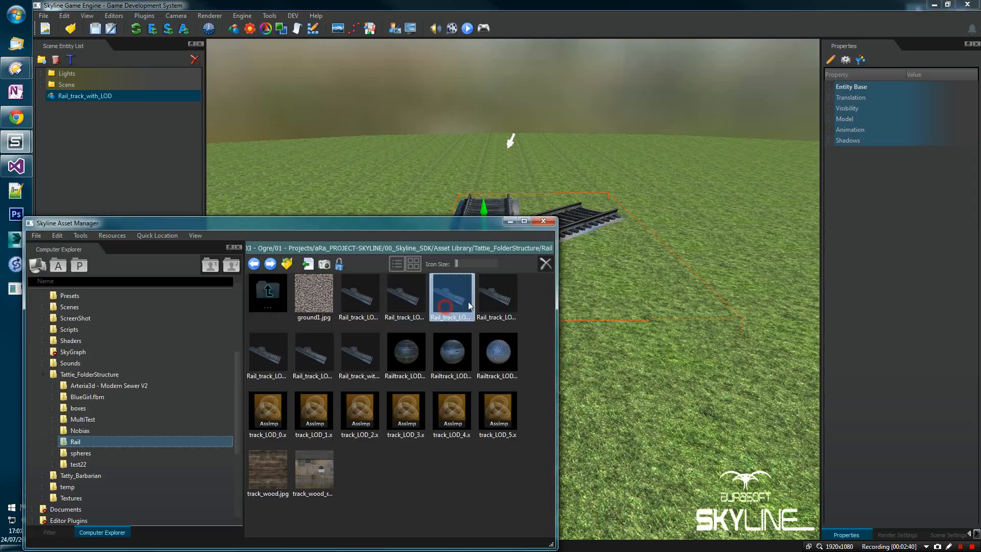
left_click(480, 302)
left_click(424, 304)
left_click(446, 303)
left_click(483, 295)
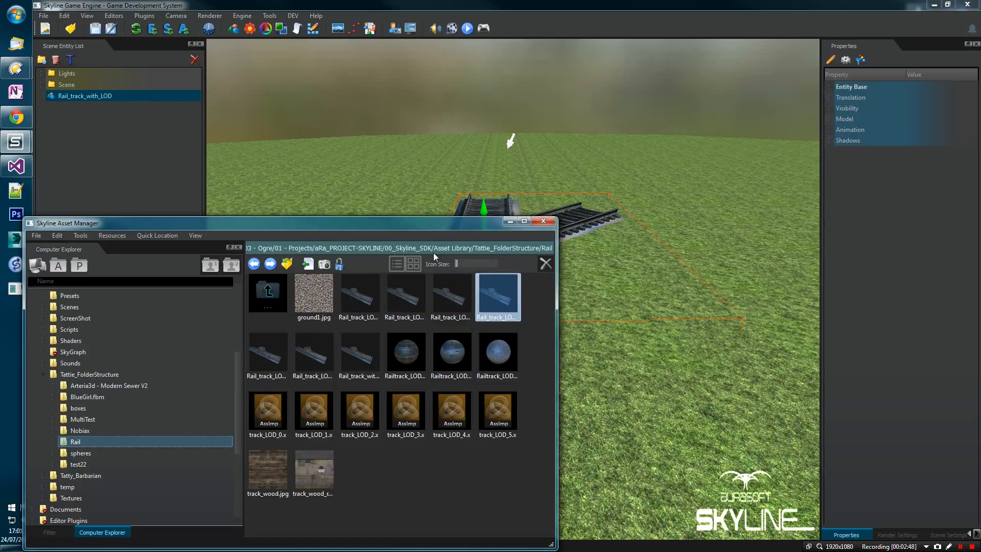
Place the Rail_track_LOD_1_x, Rail_track_LOD_2_x and Rail_track_LOD_3_x meshes apart from each other on the terrain.
right_click_drag(636, 241, 711, 284)
left_click_drag(399, 303, 504, 172)
left_click_drag(440, 301, 634, 168)
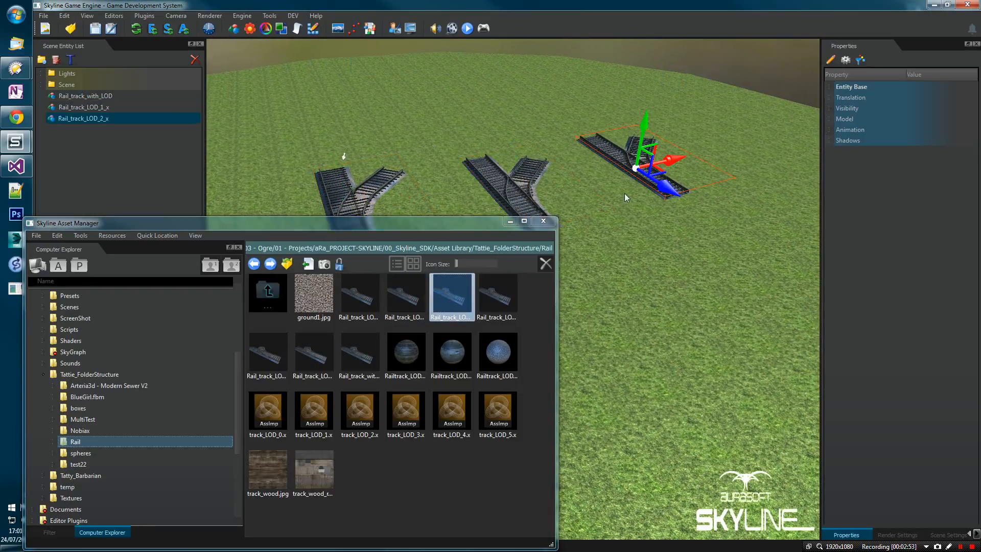
left_click_drag(494, 317, 761, 214)
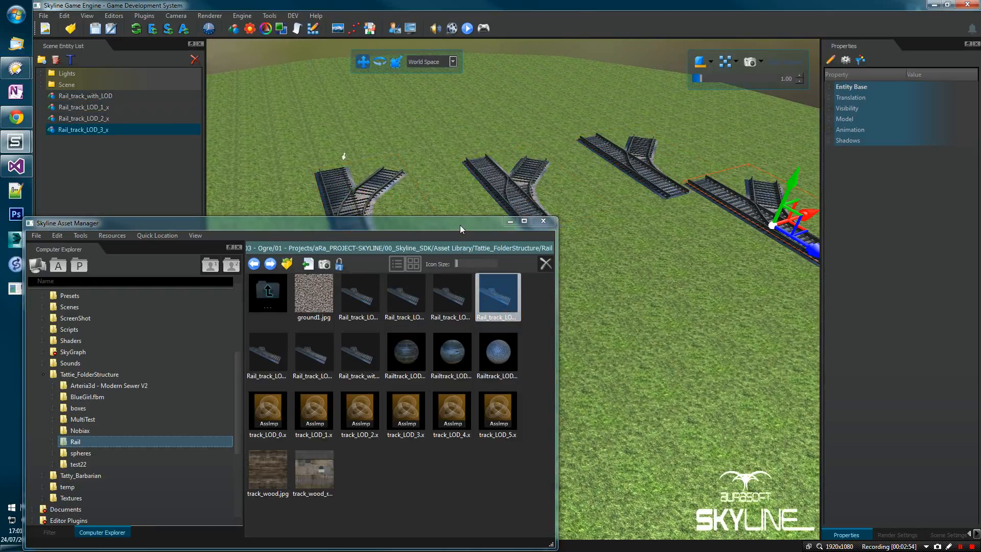
Add the Rail_track_LOD_4_x, Rail_track_LOD_5_x and Rail_track_with_LOD meshes to the terrain in front of the others.
left_click_drag(460, 225, 446, 225)
left_click_drag(254, 353, 624, 376)
left_click_drag(300, 361, 723, 350)
right_click_drag(726, 349, 792, 343)
left_click_drag(339, 362, 705, 291)
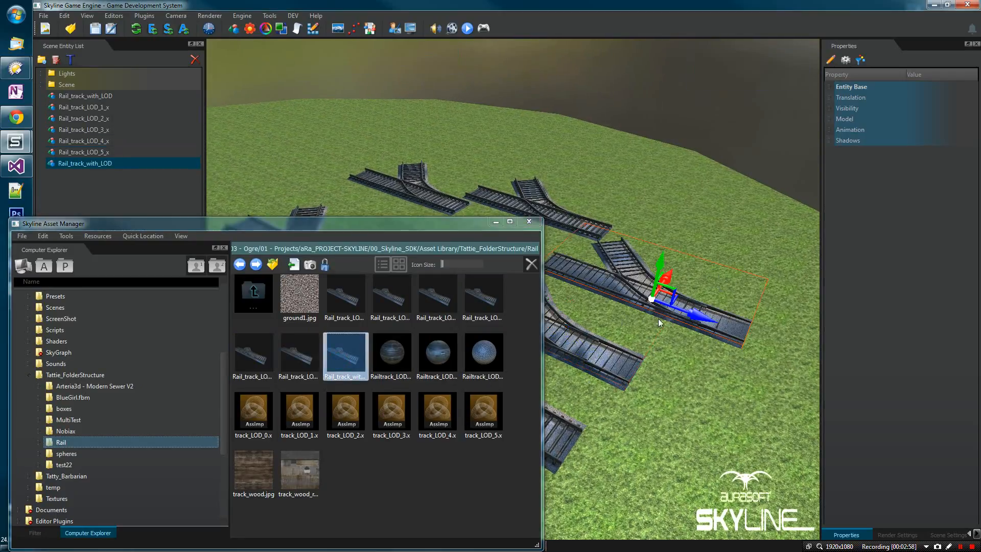
Minimise the Asset Manager and delete both Rail_track_with_LOD entities from the scene.
right_click_drag(698, 279, 538, 253)
key("w")
left_click(496, 223)
key("w")
key("d")
key("w")
key("w")
key("s")
key("w")
key("d")
key("d")
right_click_drag(490, 273, 598, 253)
key("s")
left_click(758, 309)
left_click(759, 311)
key("Delete")
left_click(266, 215)
key("Delete")
left_click(386, 238)
left_click(486, 313)
left_click_drag(463, 365, 380, 363)
right_click(502, 316)
left_click(562, 80)
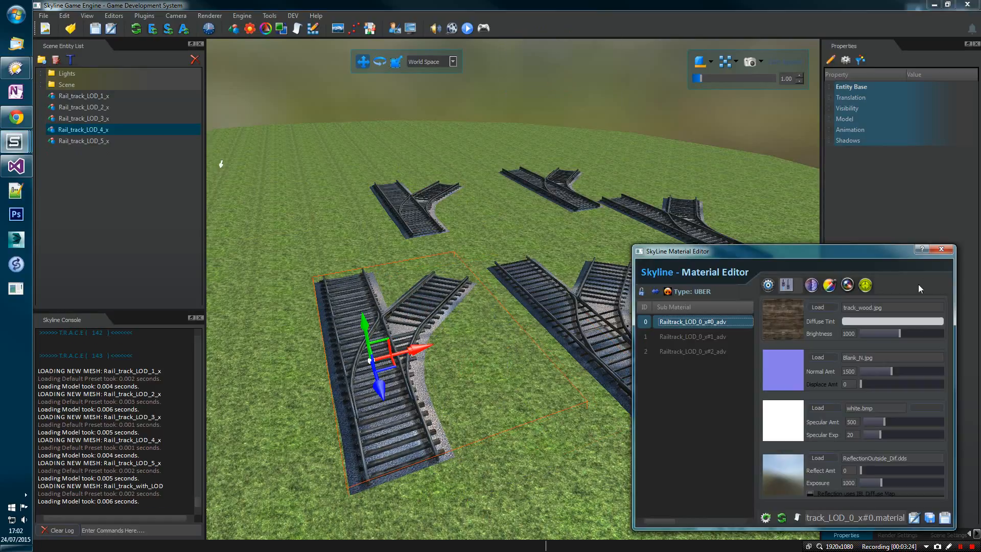
left_click(940, 249)
Show the Edit Materials properties and check the material slots of each placed LOD mesh, ending on Rail_track_LOD_1_x.
left_click(862, 60)
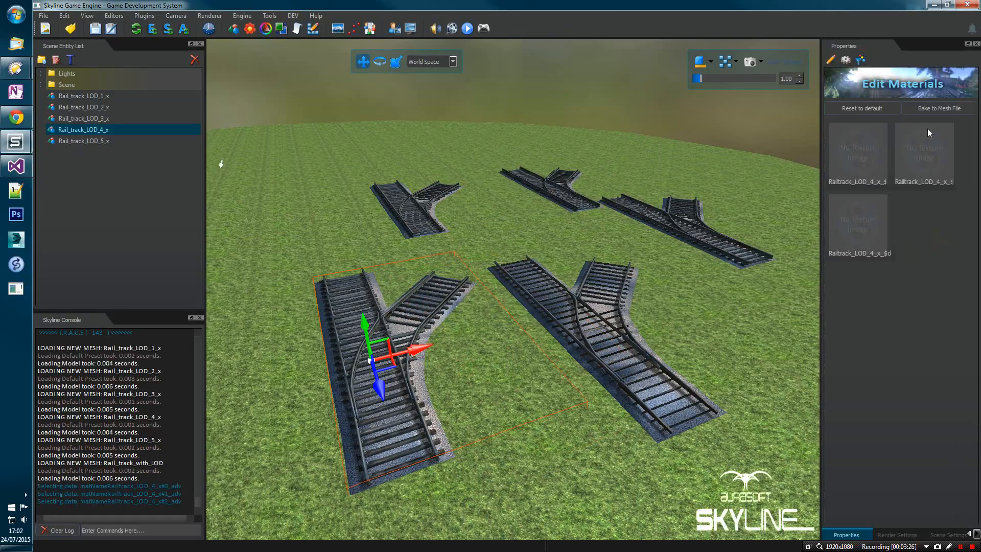
left_click(454, 192)
left_click(551, 189)
left_click(628, 210)
left_click(567, 345)
left_click(405, 200)
Reopen the Asset Manager at the Rail folder and narrow its folder tree and window to uncover the track meshes.
right_click(384, 205)
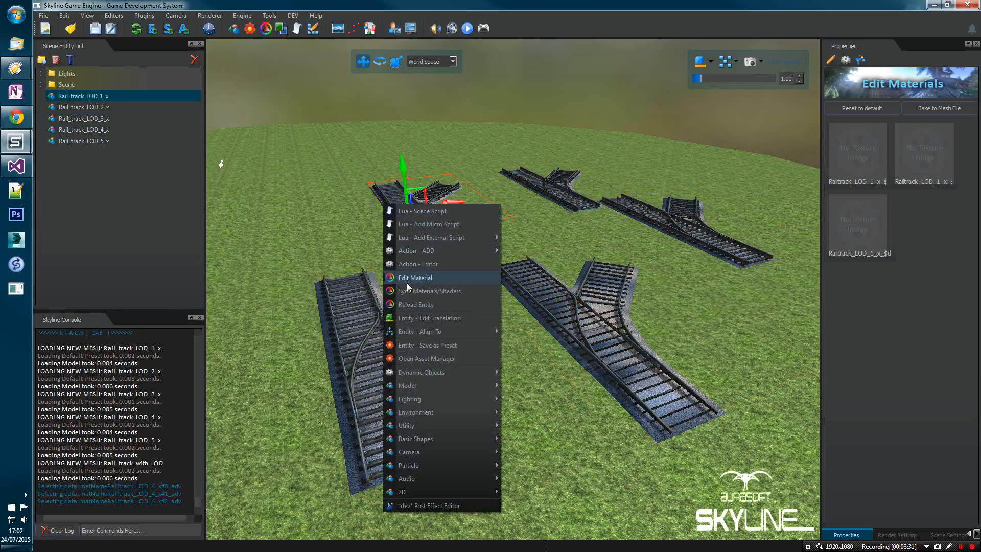
left_click(404, 359)
left_click(97, 177)
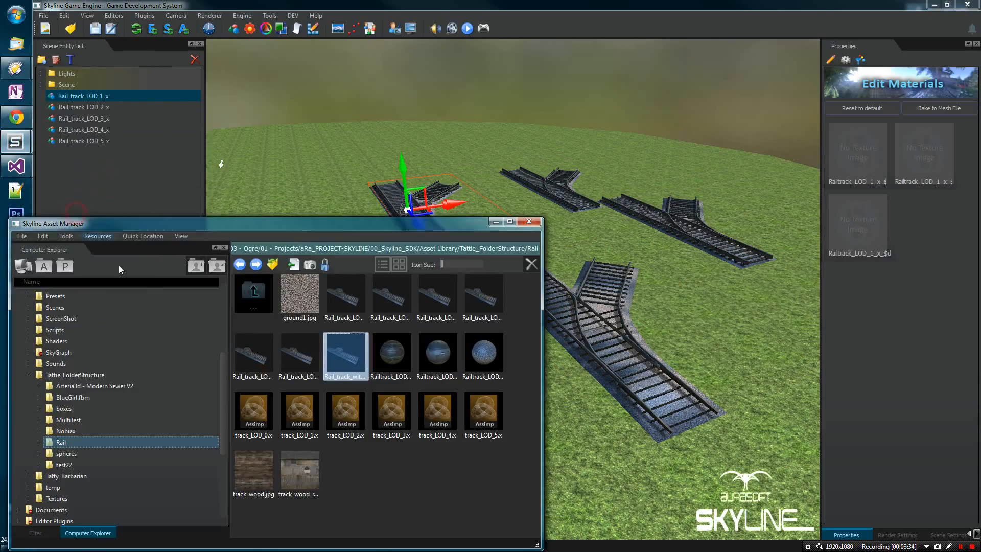
left_click(397, 367)
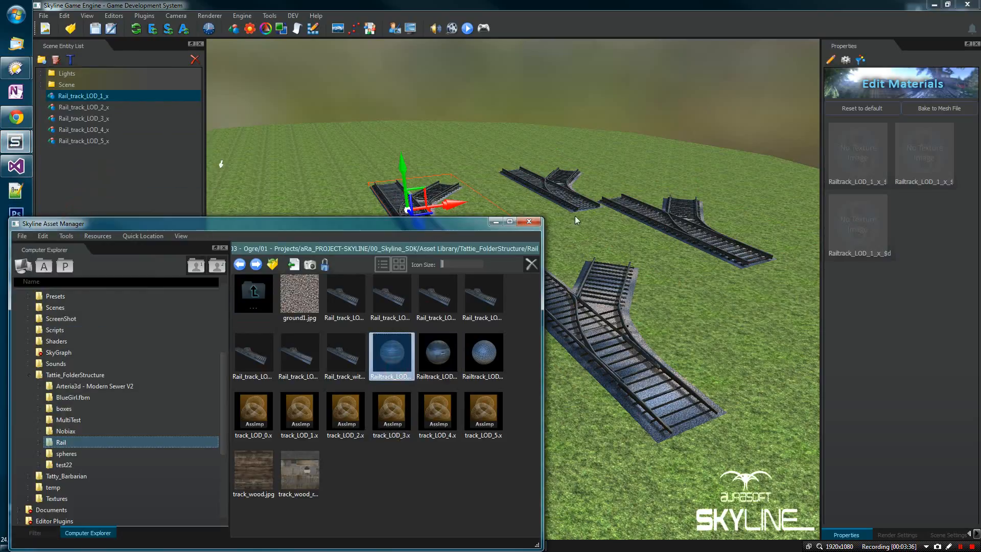
mouse_move(475, 232)
left_mouse_down()
mouse_move(360, 237)
mouse_move(465, 226)
left_mouse_up()
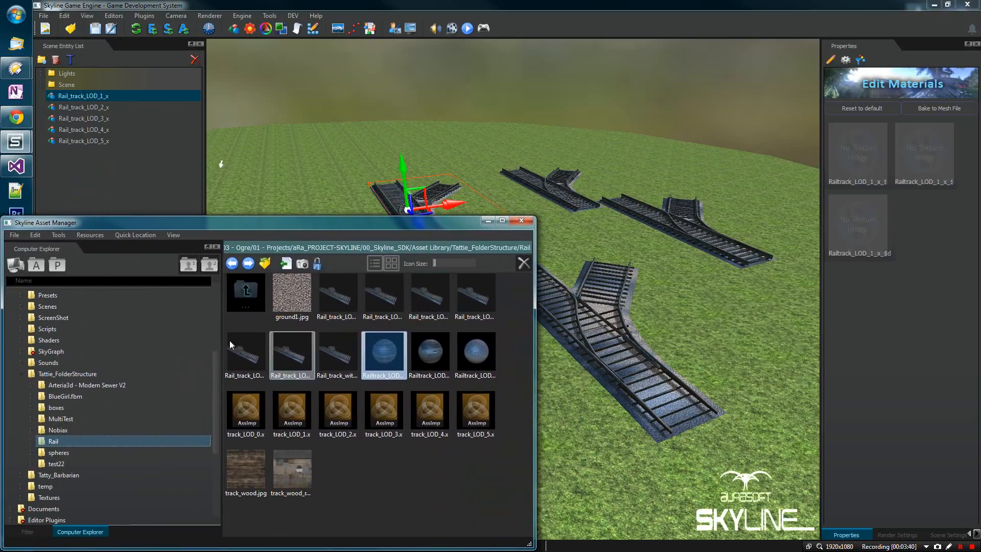
left_click_drag(220, 336, 146, 337)
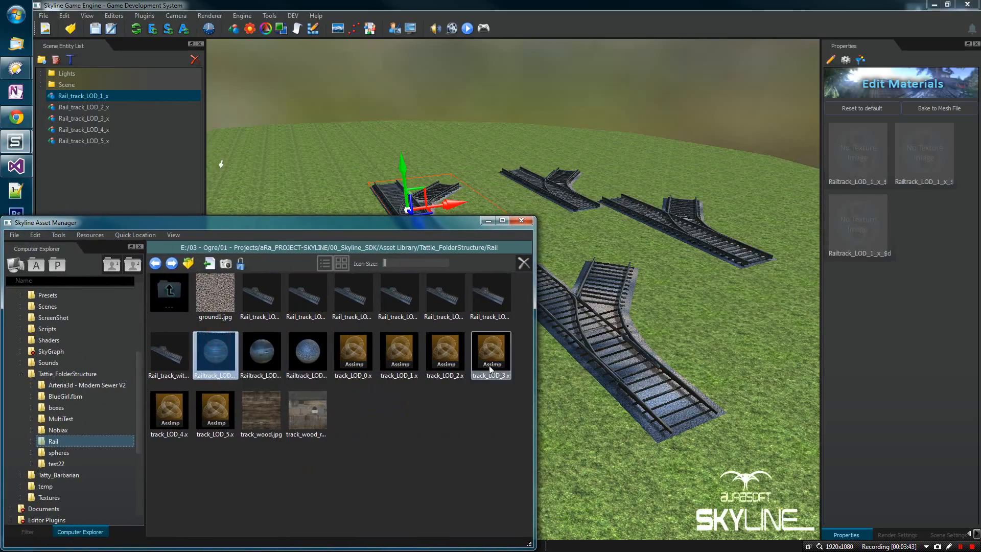
left_click_drag(509, 355, 382, 354)
Assign the three Railtrack_LOD_0_x materials, in order, to the material slots of Rail_track_LOD_1_x.
scroll(547, 232, "up", 3)
scroll(539, 262, "up", 5)
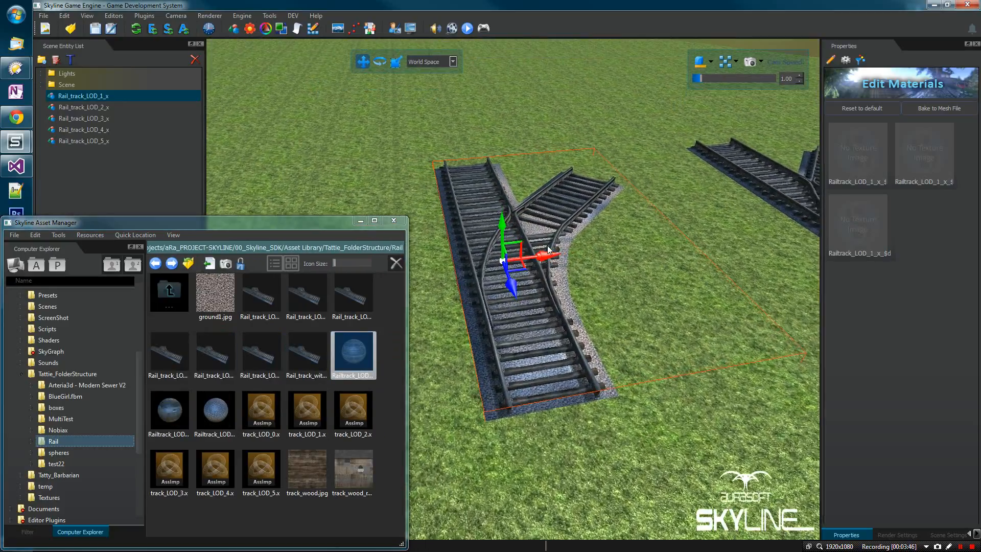
left_click(363, 361)
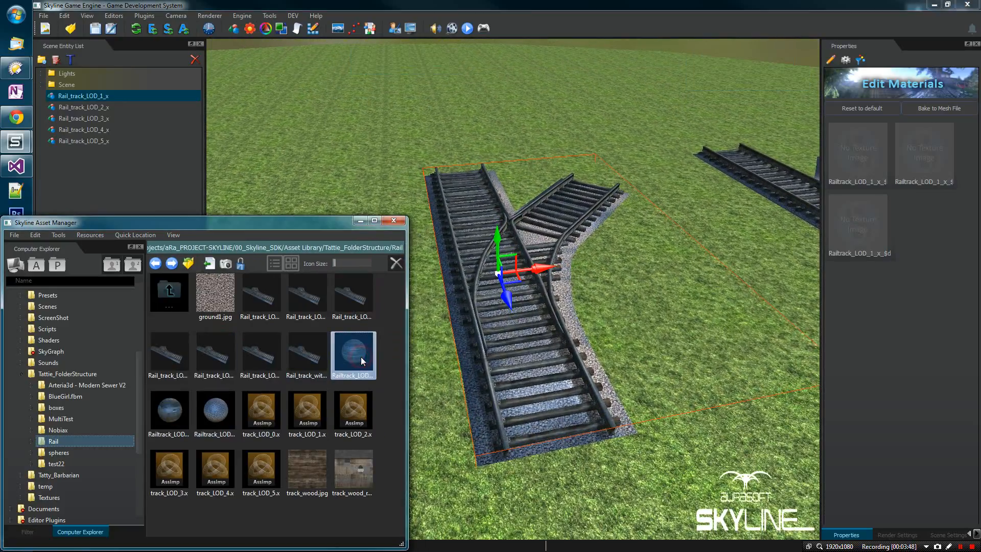
left_click_drag(870, 115, 875, 153)
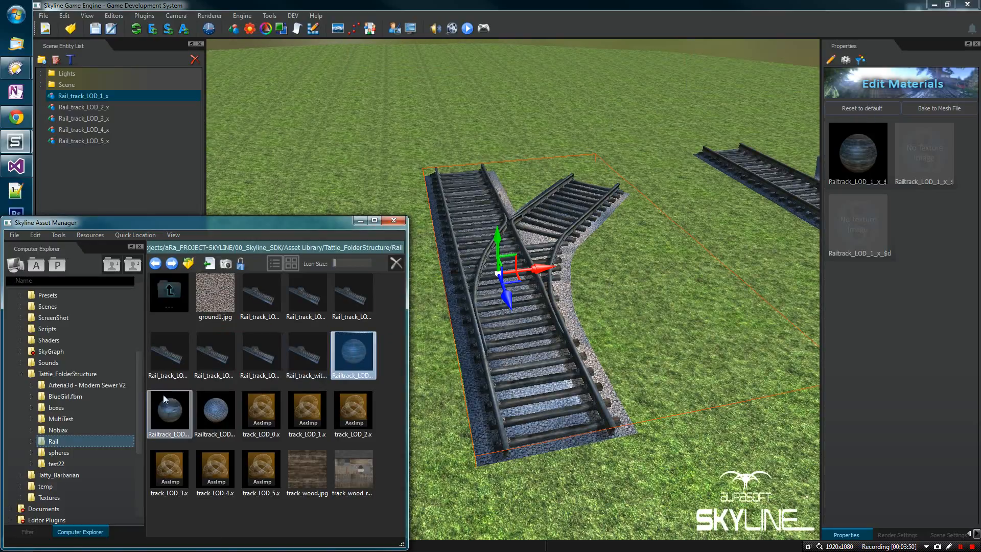
left_click_drag(175, 417, 933, 163)
left_click_drag(213, 412, 858, 225)
scroll(457, 293, "up", 3)
scroll(501, 275, "up", 2)
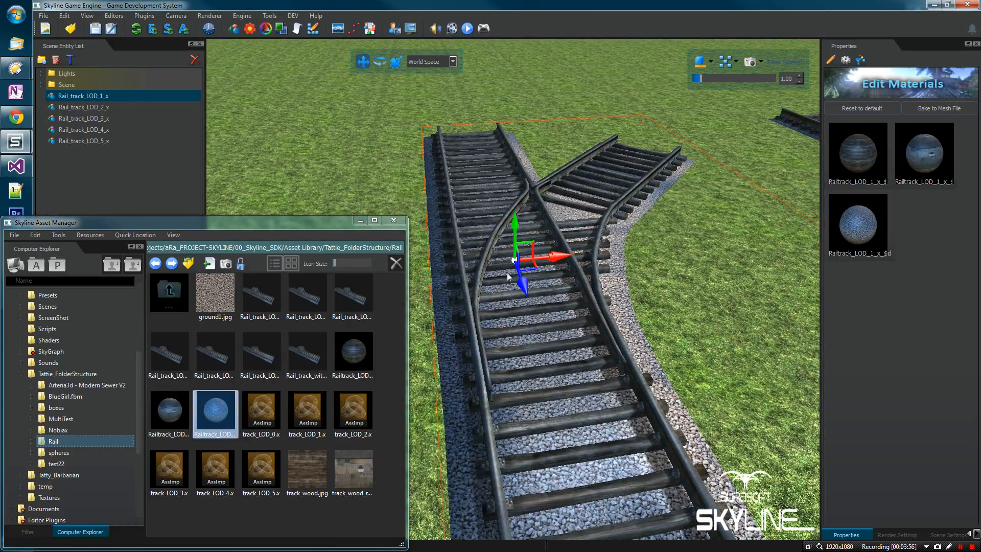
Assign the three Railtrack_LOD_0_x materials, in order, to the material slots of Rail_track_LOD_2_x.
left_click(524, 365)
right_click_drag(698, 279, 697, 279)
left_click(597, 260)
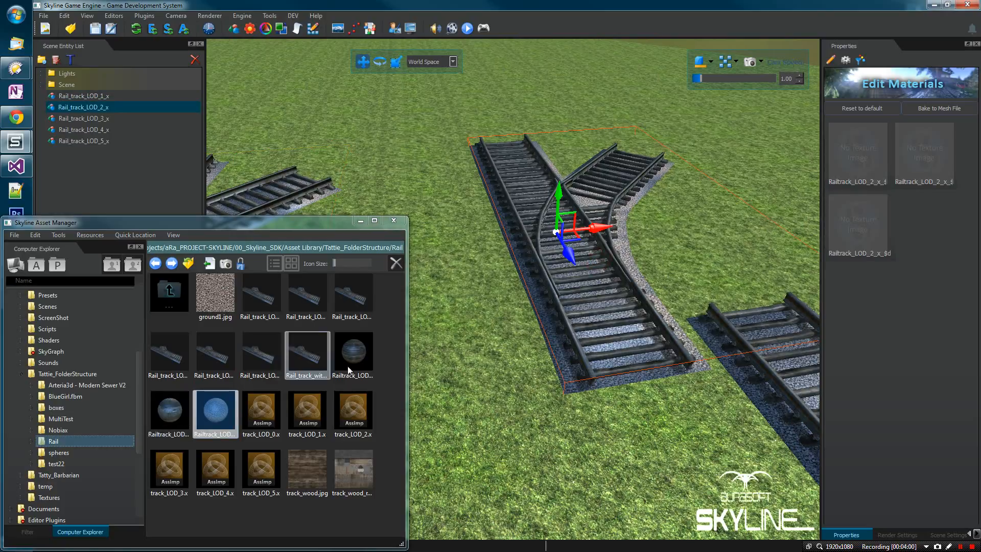
left_click_drag(368, 357, 847, 135)
left_click_drag(178, 416, 303, 368)
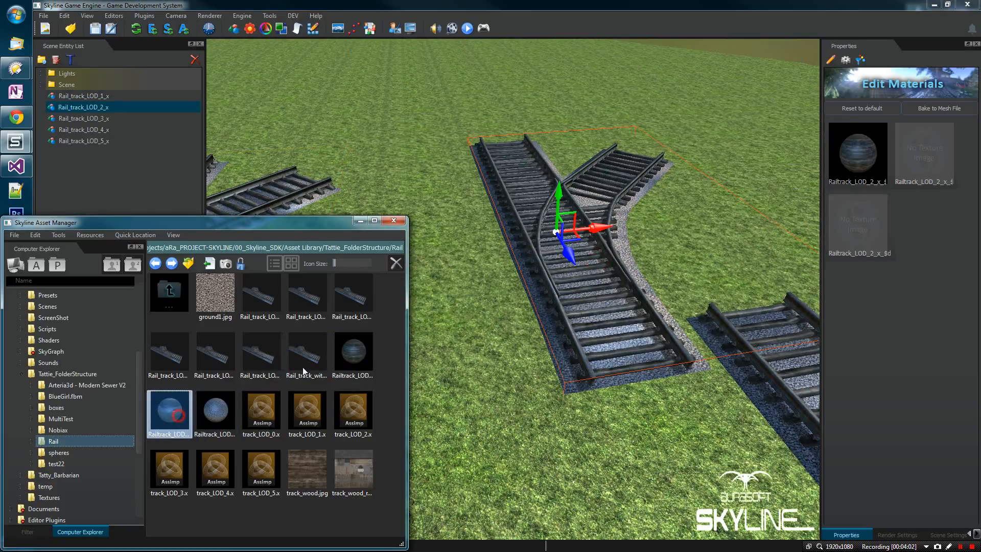
left_click_drag(917, 149, 920, 152)
left_click_drag(214, 418, 560, 281)
left_click_drag(829, 215, 849, 219)
Assign the three Railtrack_LOD_0_x materials, in order, to the material slots of Rail_track_LOD_4_x.
right_click_drag(631, 265, 580, 280)
left_click(421, 277)
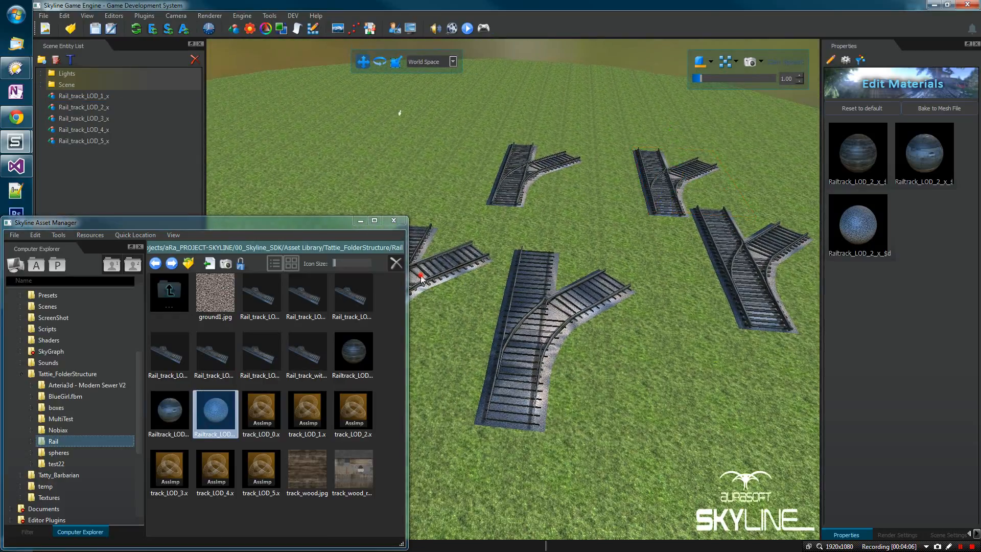
left_click_drag(360, 365, 913, 145)
left_click(163, 415)
left_click(202, 427)
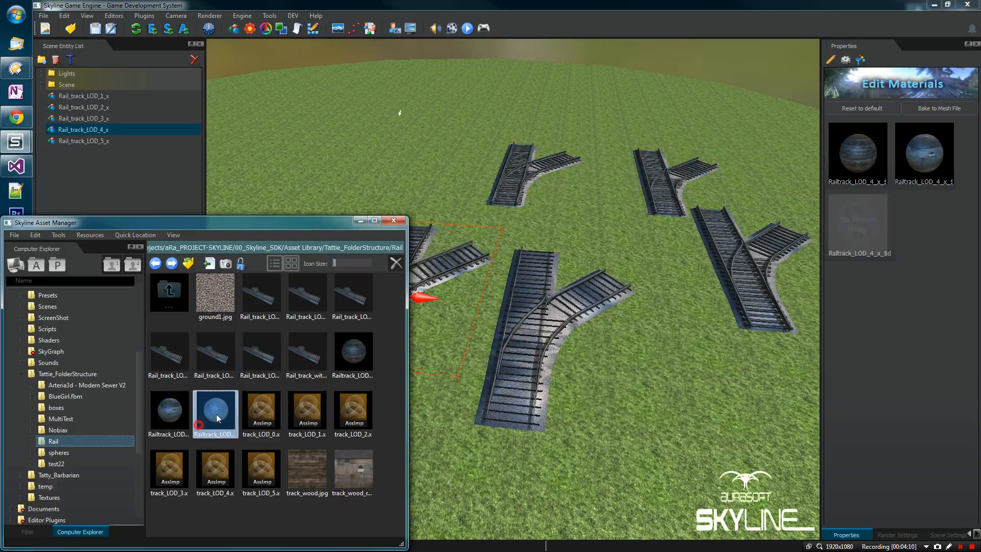
left_click_drag(863, 185, 863, 185)
Assign the three Railtrack_LOD_0_x materials, in order, to the material slots of Rail_track_LOD_5_x.
left_click(532, 327)
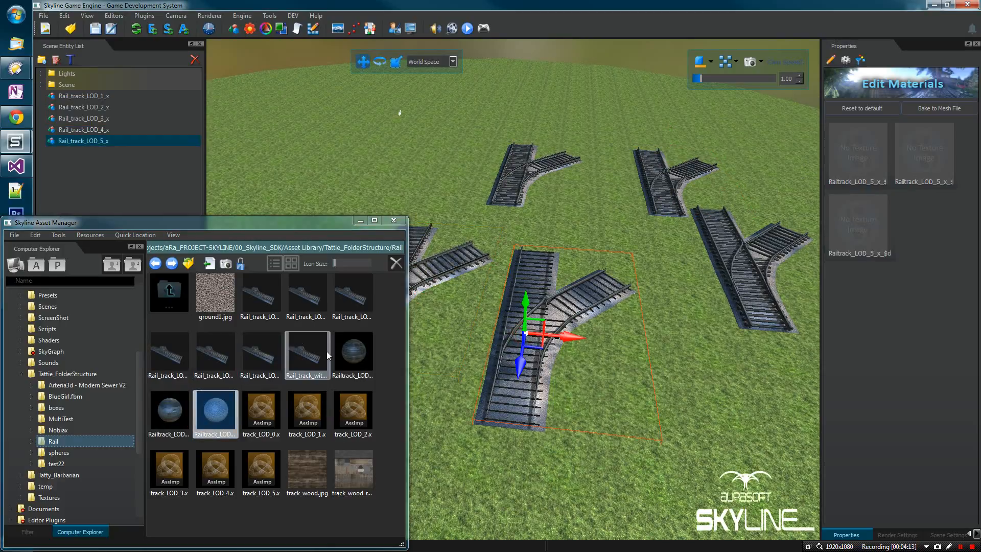
left_click_drag(353, 355, 730, 175)
left_click_drag(849, 160, 849, 160)
left_click_drag(169, 414, 740, 265)
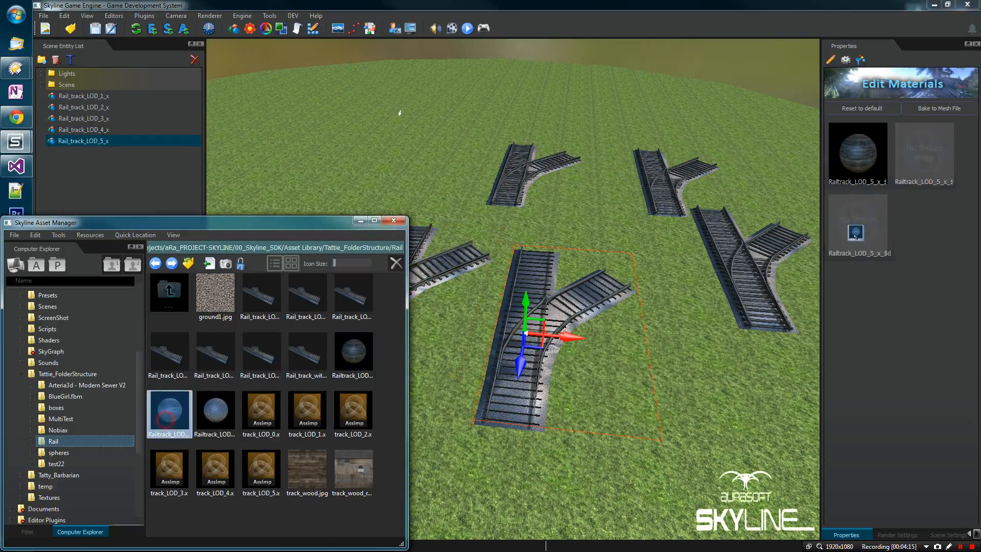
left_click_drag(912, 169, 913, 169)
left_click_drag(207, 416, 617, 282)
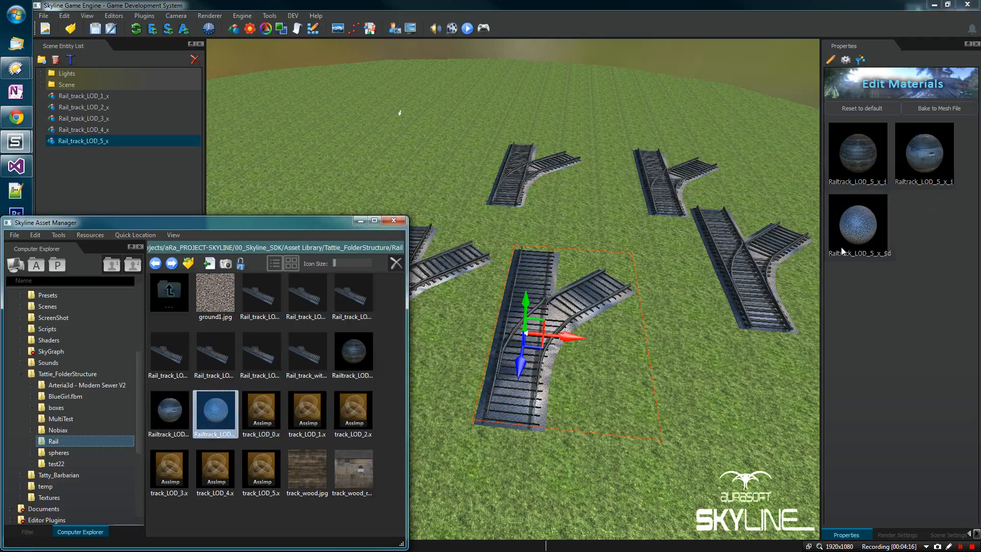
left_click_drag(869, 241, 869, 241)
Assign the three Railtrack_LOD_0_x materials, in order, to the material slots of Rail_track_LOD_3_x.
left_click(736, 278)
left_click_drag(353, 355, 867, 181)
left_click_drag(168, 414, 912, 171)
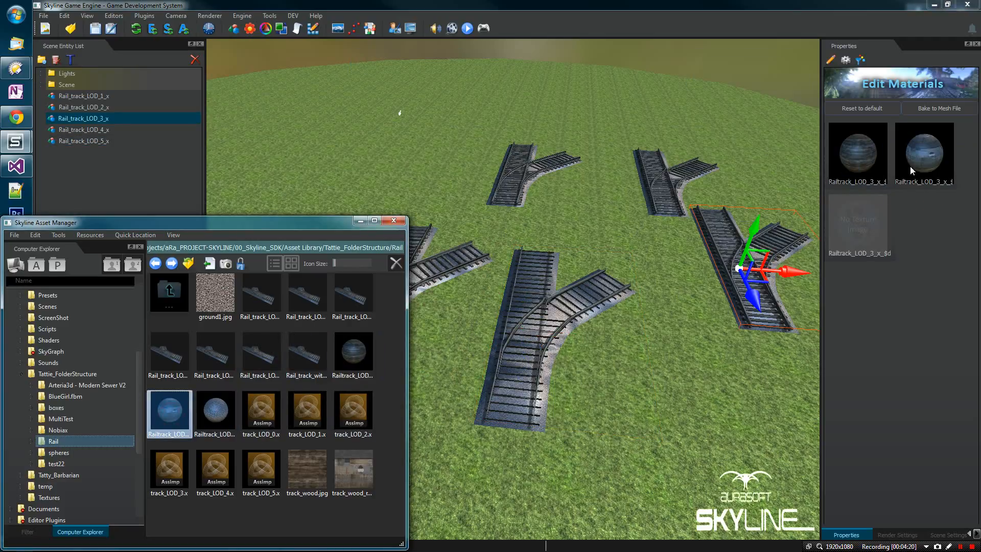
left_click_drag(222, 412, 876, 230)
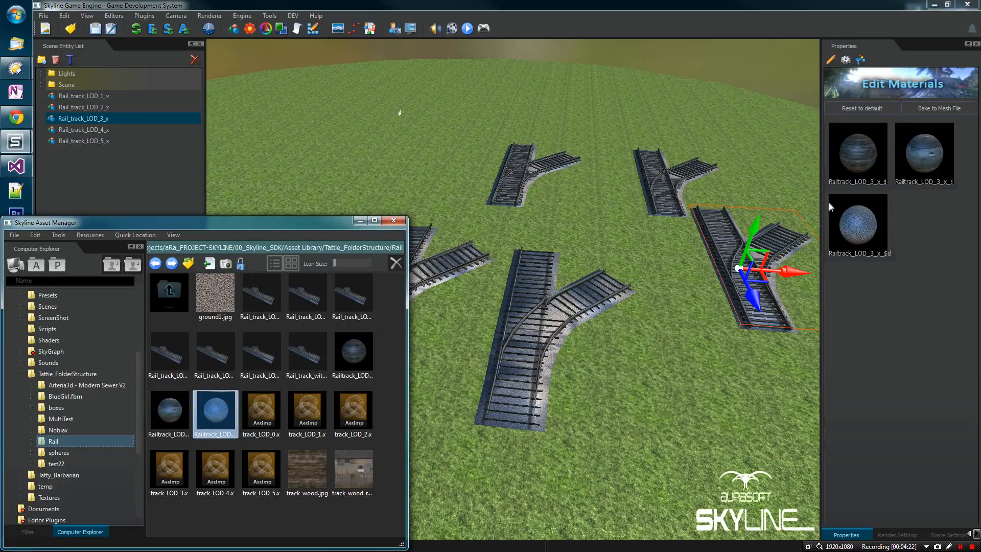
Bake the assigned materials of Rail_track_LOD_1_x into its mesh file.
right_click_drag(615, 260, 616, 266)
key("a")
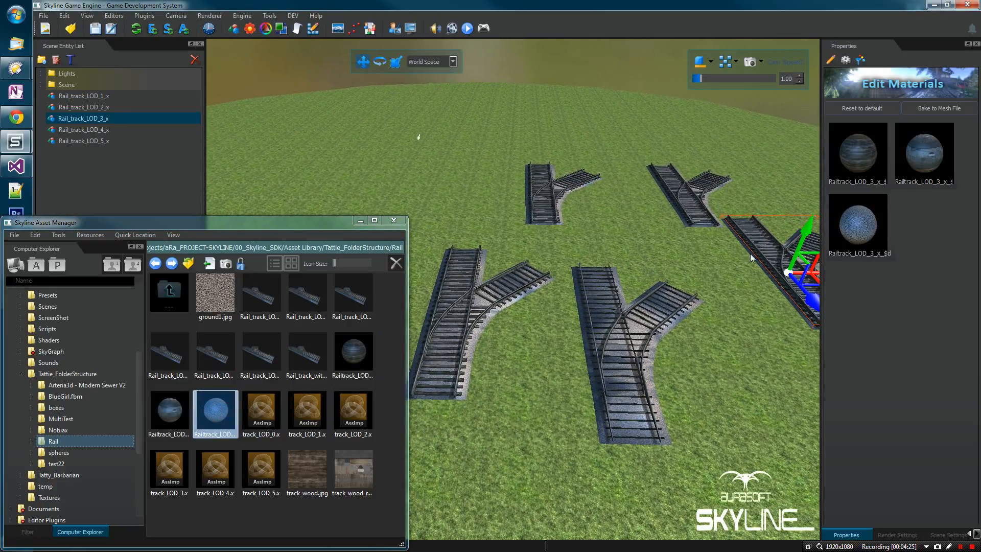
left_click(376, 341)
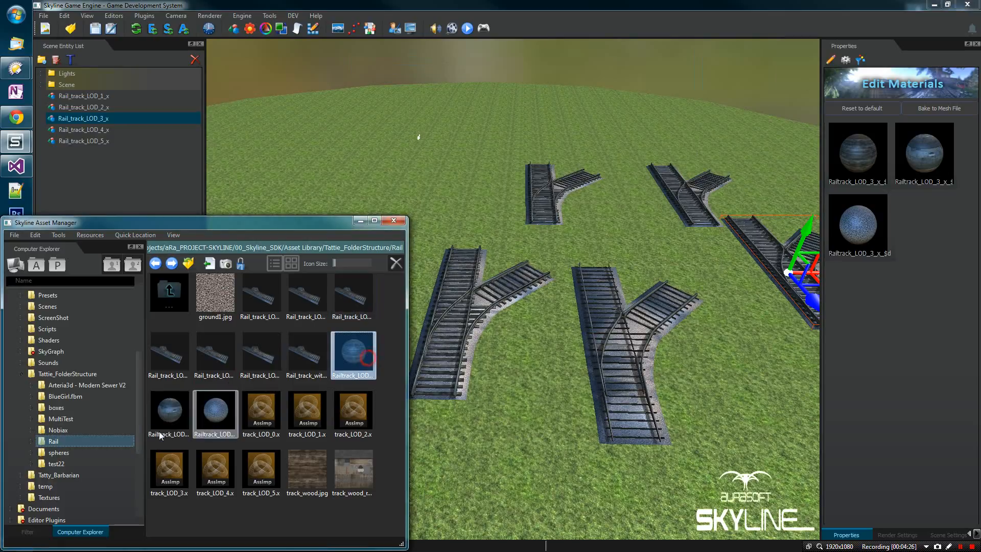
left_click(547, 219)
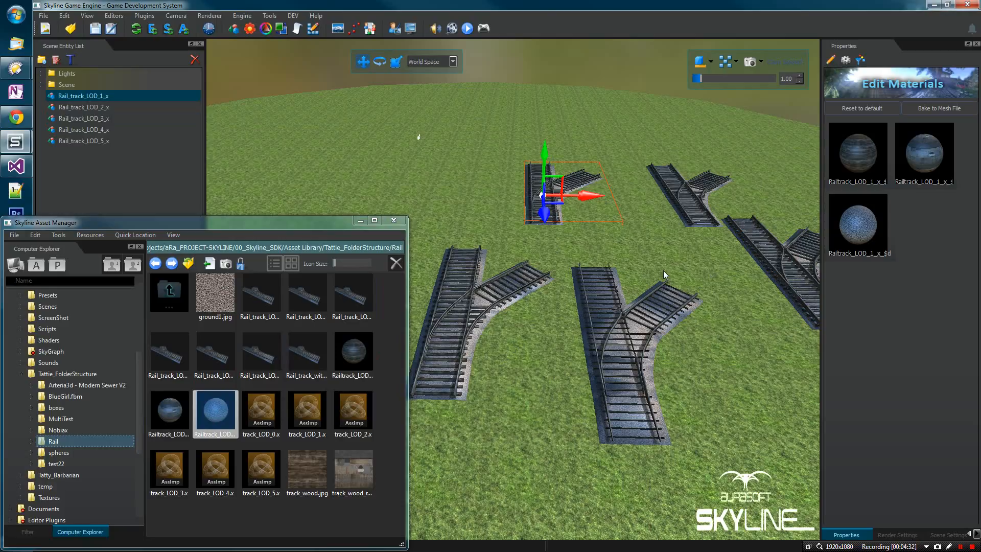
left_click(935, 112)
key("Return")
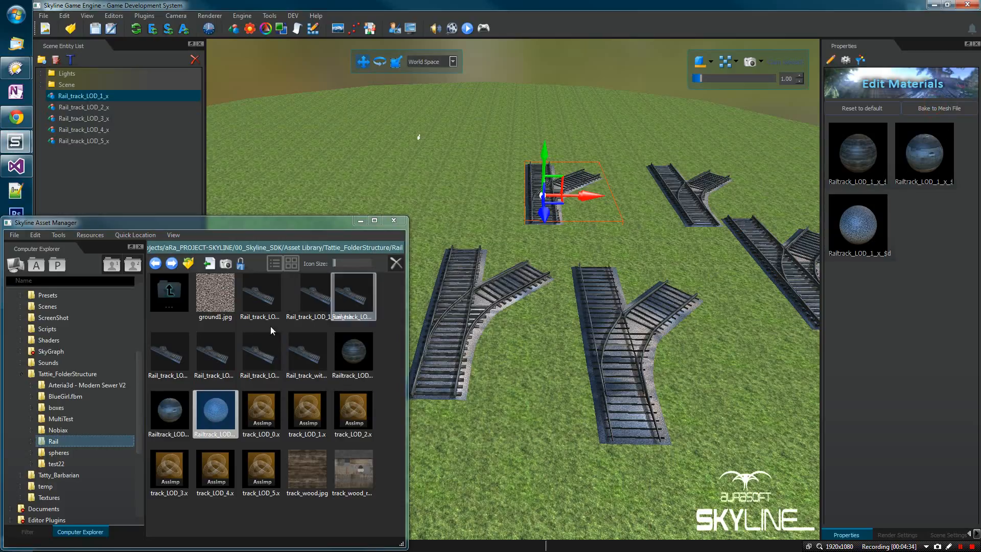
Bake the assigned materials of Rail_track_LOD_2_x and Rail_track_LOD_4_x into their mesh files.
left_click(692, 218)
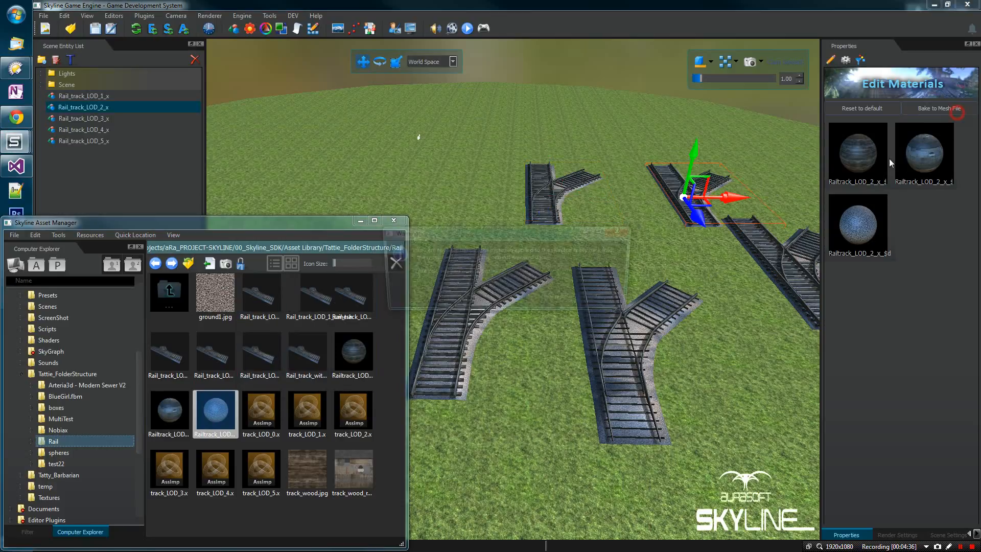
left_click(939, 108)
left_click(561, 300)
left_click(455, 332)
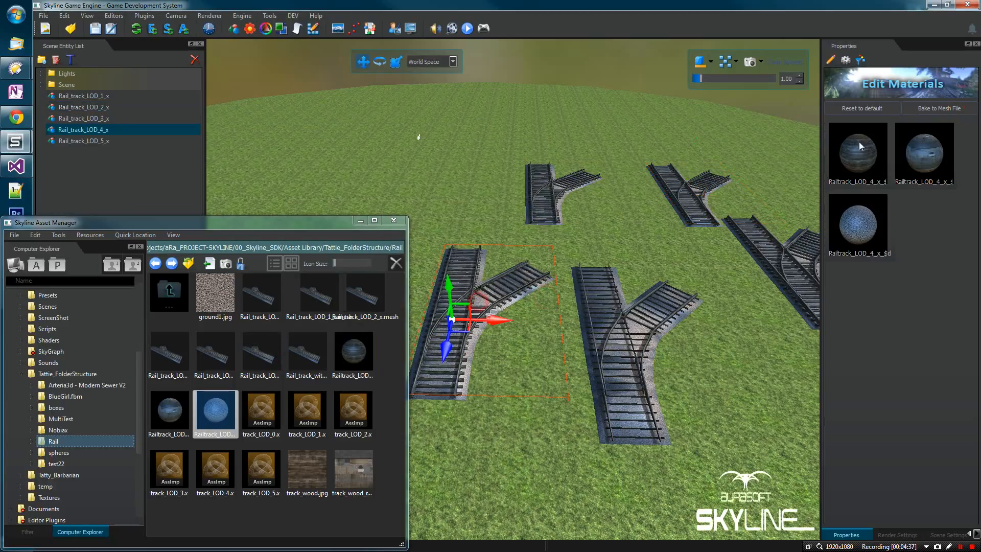
left_click(952, 109)
left_click(561, 300)
Bake the assigned materials of Rail_track_LOD_5_x and Rail_track_LOD_3_x into their mesh files.
left_click(626, 328)
left_click(953, 108)
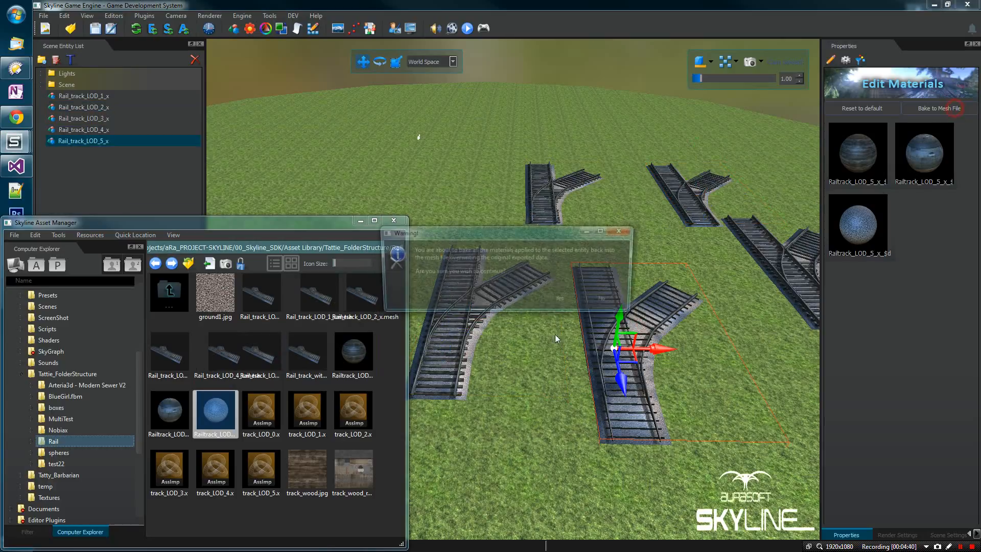
left_click(561, 300)
left_click(766, 256)
left_click(929, 108)
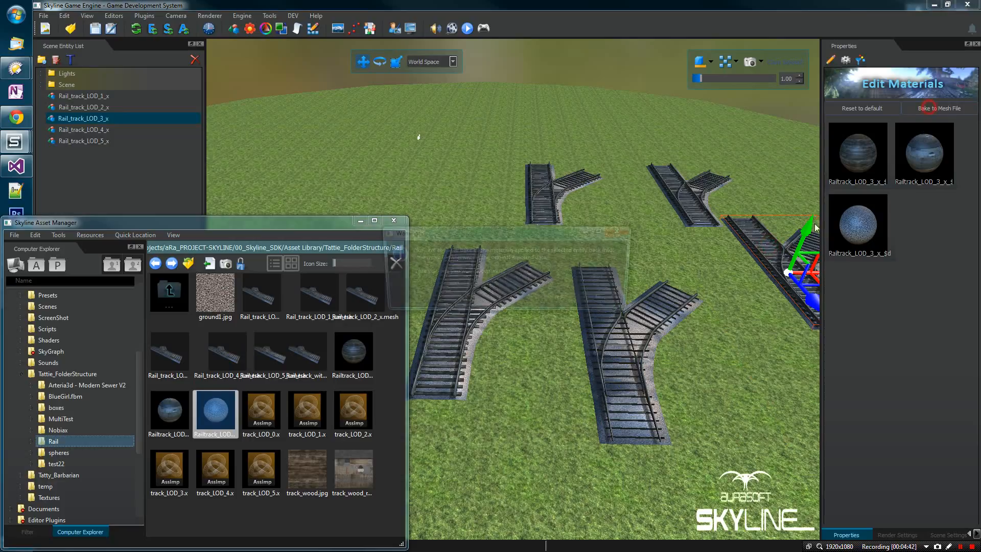
left_click(562, 300)
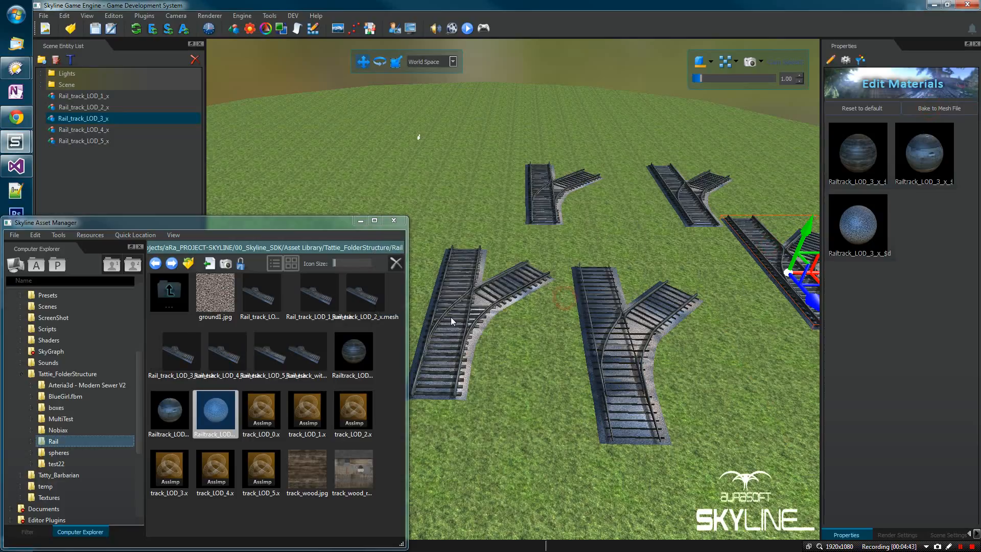
Review the rail track LOD mesh files and the three shared Railtrack_LOD_0_x materials in the Rail folder.
left_click(68, 440)
left_click(308, 337)
left_click(356, 301)
left_click(309, 353)
left_click(263, 358)
left_click(216, 361)
left_click(179, 371)
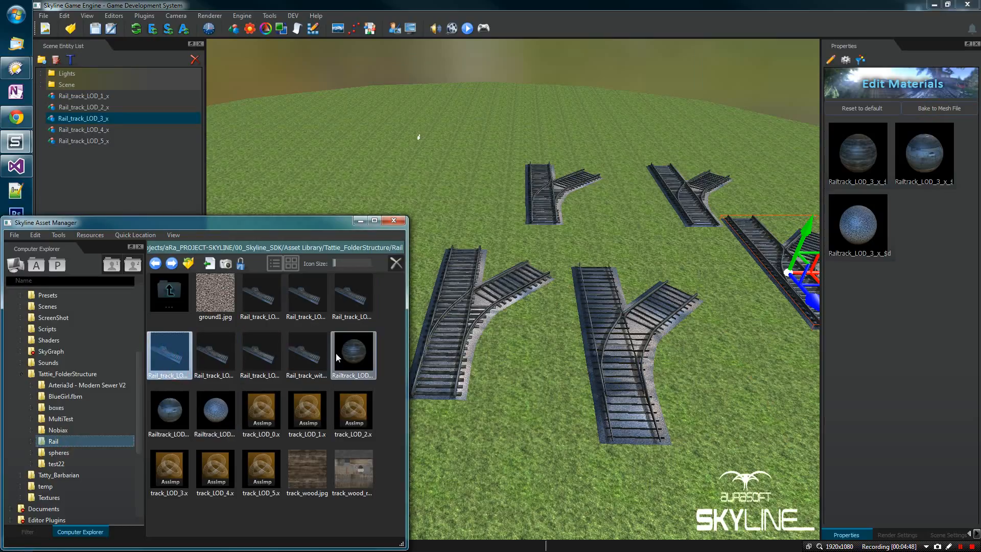
left_click(342, 357)
left_click(215, 412)
left_click(169, 412)
left_click(205, 415)
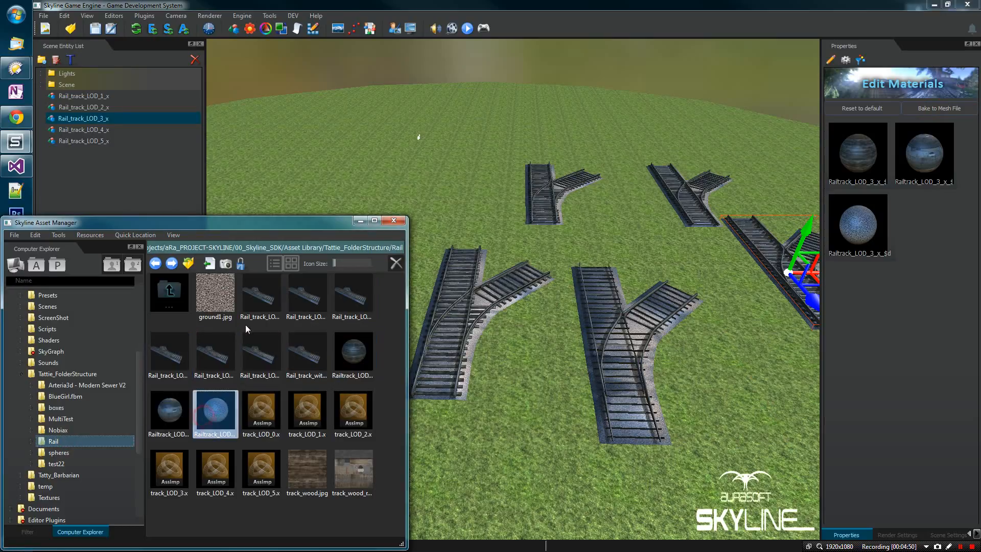
left_click(260, 305)
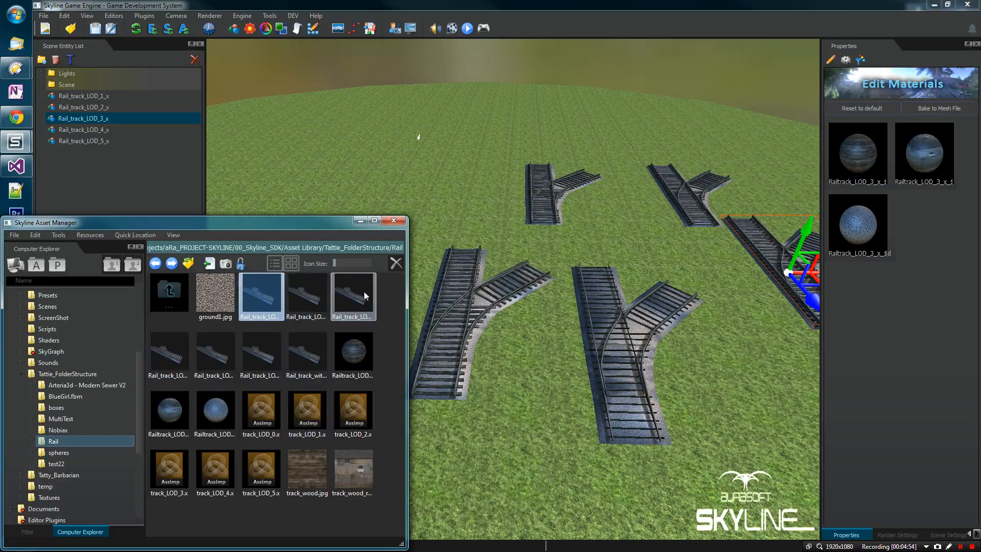
left_click(259, 294)
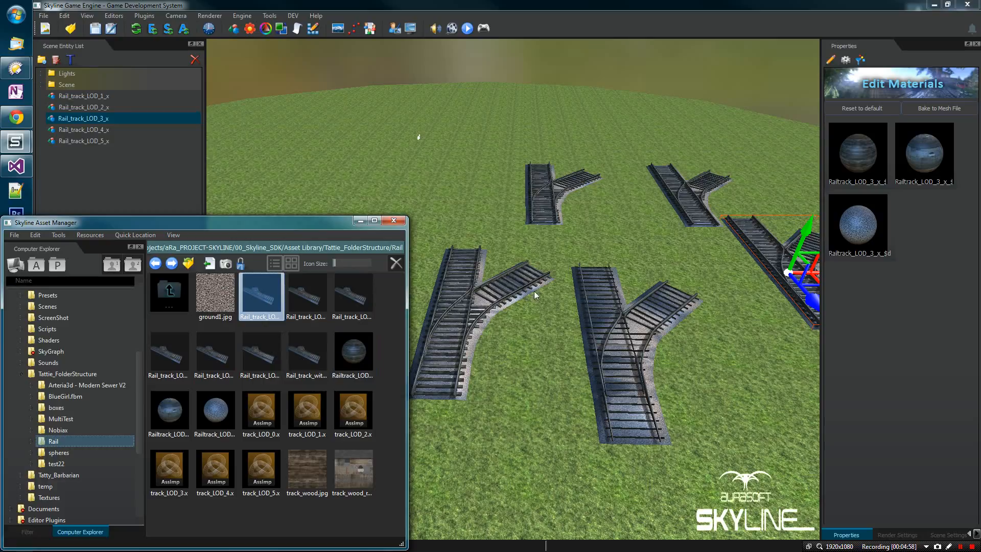
Select Rail_track_LOD_1_x in the scene and open its materials in the Material Editor.
left_click(577, 291)
right_click_drag(580, 276, 573, 267)
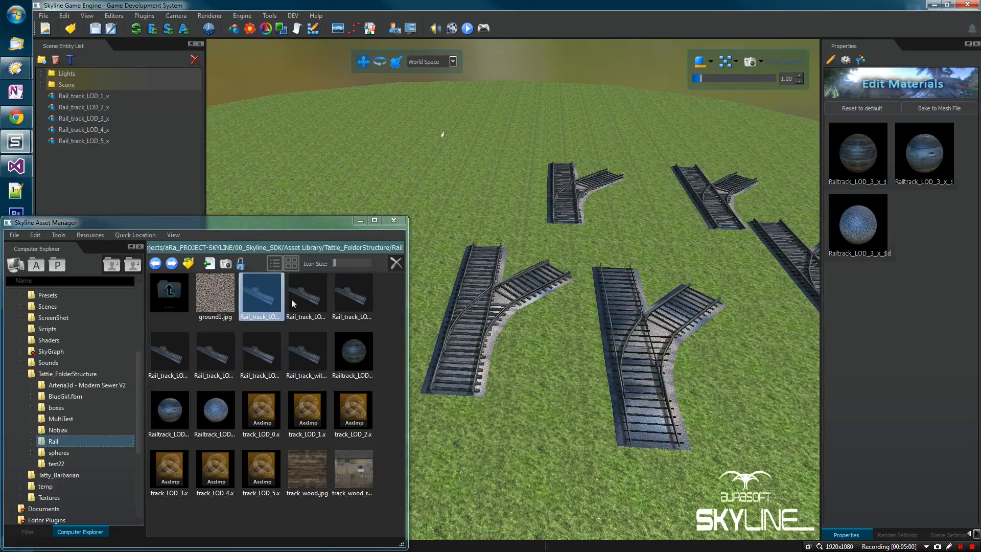
left_click(571, 189)
key("w")
right_click_drag(557, 225, 583, 265)
left_click(615, 75)
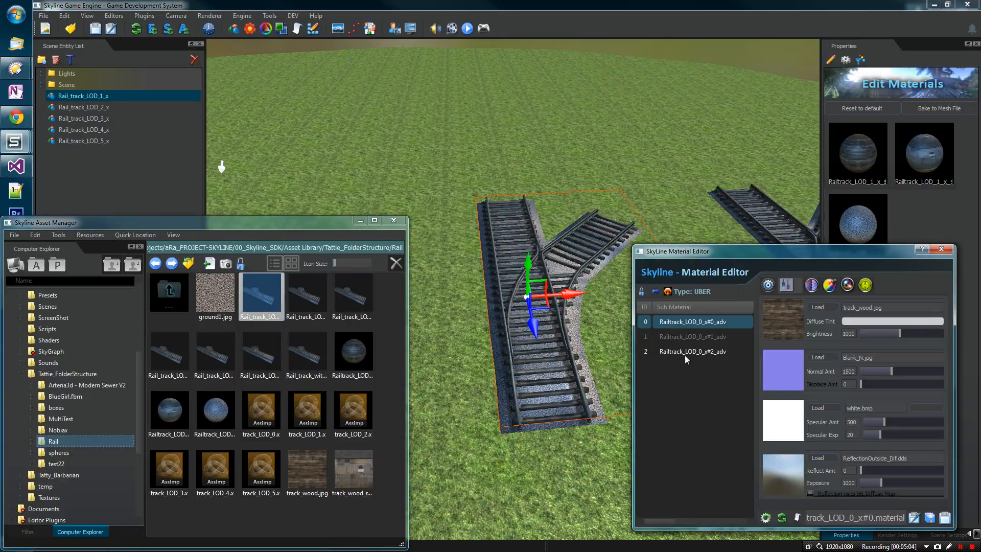
Set the Reflect Amt of the Railtrack_LOD_0_x#1 rail sub-material to about 466.
left_click(688, 338)
left_click(688, 353)
left_click(693, 322)
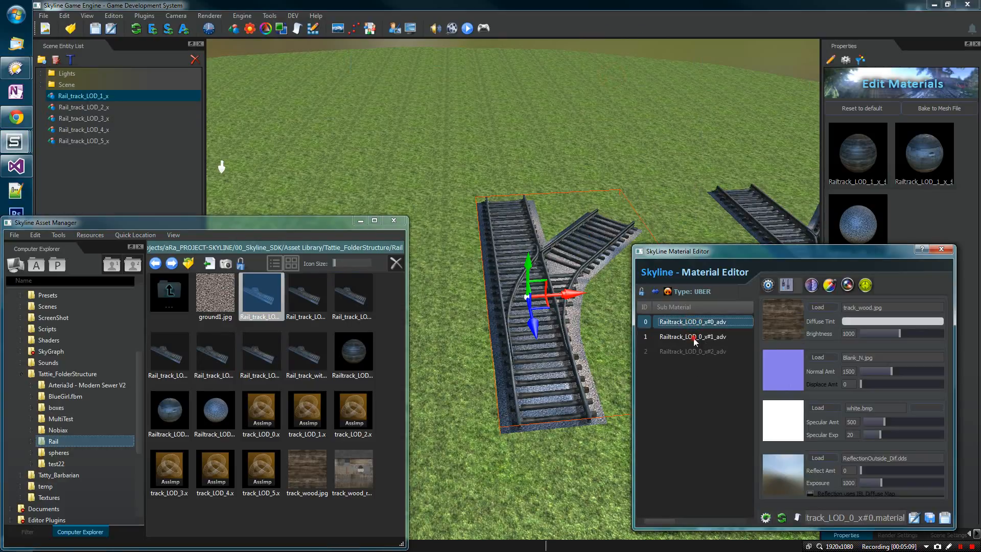
left_click(695, 338)
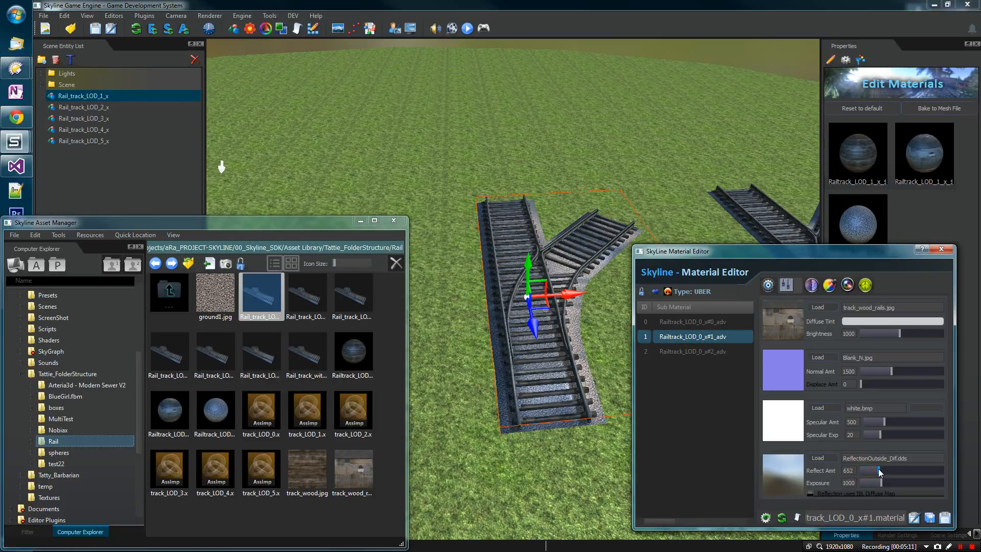
right_click_drag(526, 271, 476, 243)
key("w")
key("s")
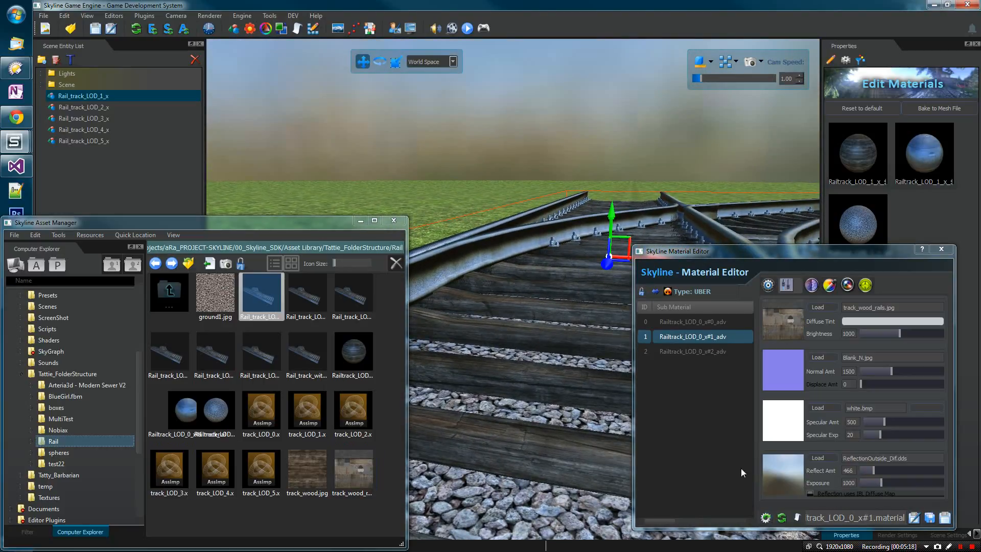
Replace the rail material's reflection texture with cubemap_Meadow.dds from the Textures/Cubemaps folder.
right_click(782, 462)
left_click(790, 467)
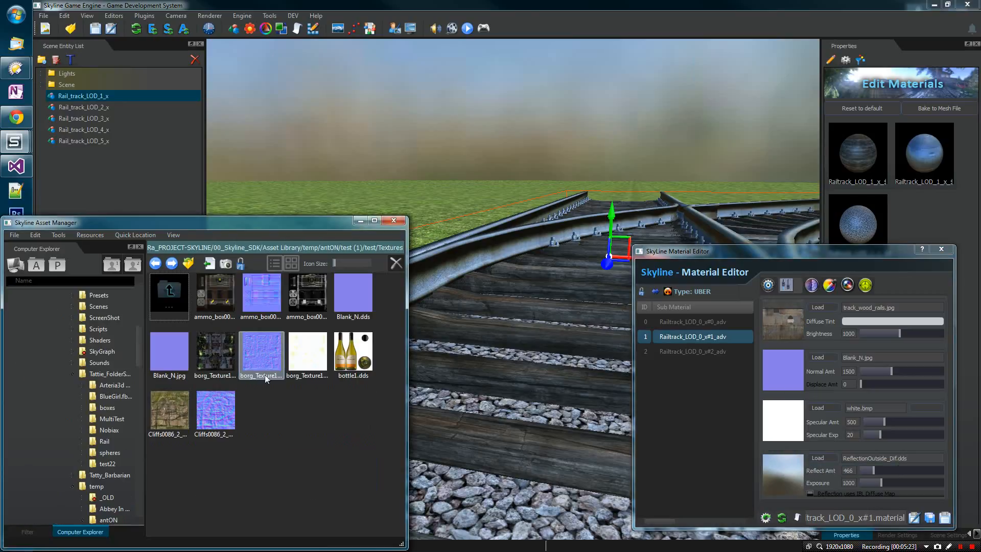
left_click_drag(138, 357, 138, 371)
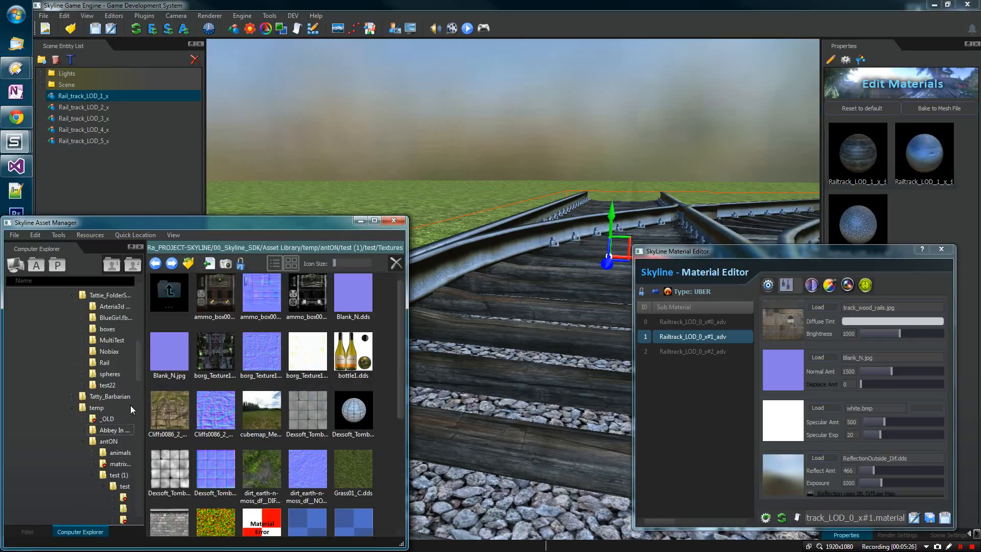
left_click_drag(139, 381, 134, 423)
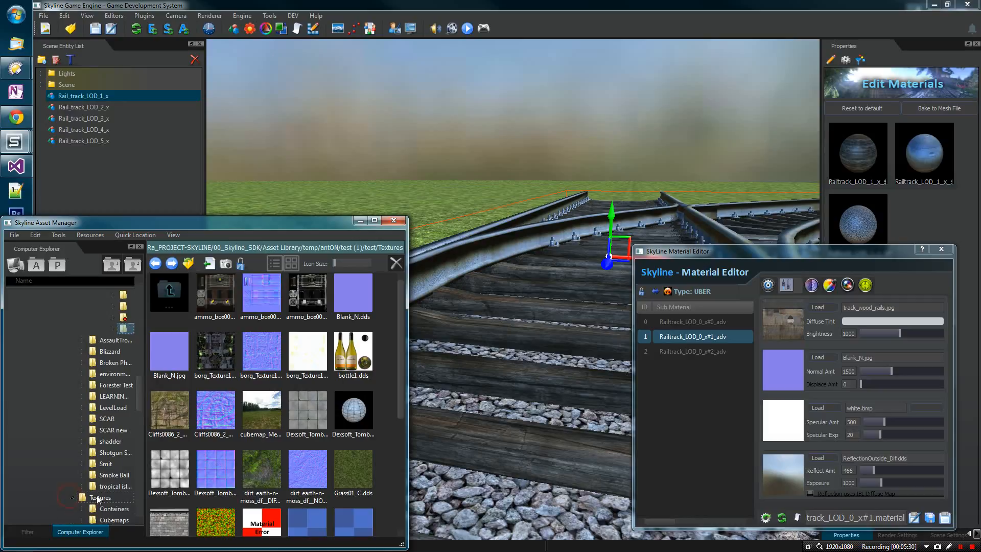
scroll(98, 498, "down", 2)
left_click(114, 452)
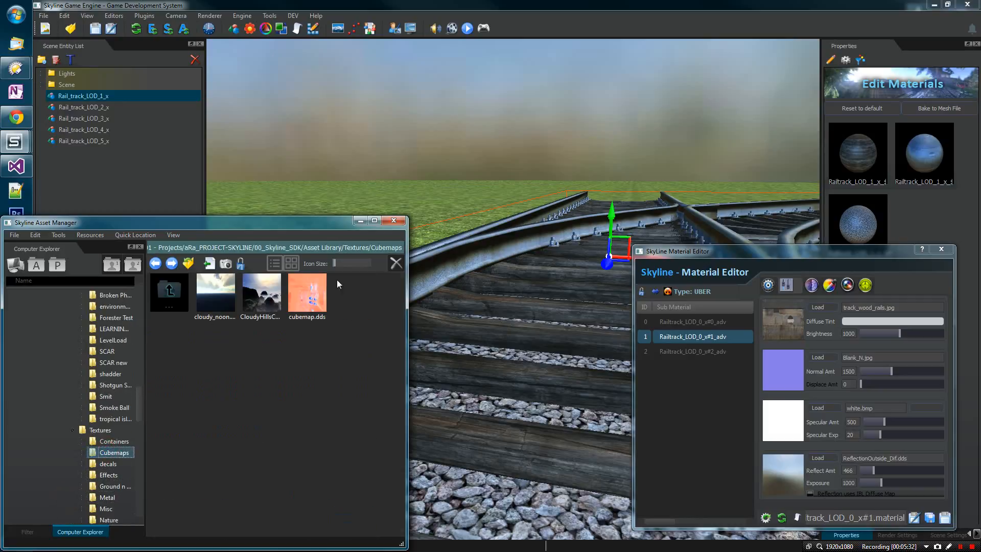
left_click_drag(353, 296, 766, 455)
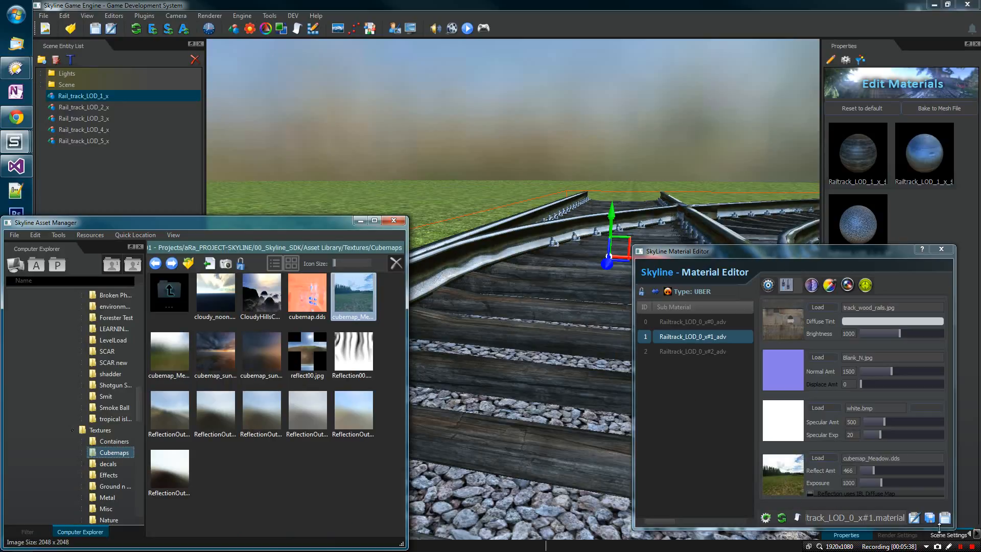
Check the reflections on the rails up close, save Railtrack_LOD_0_x#1.material, and close the Material Editor and Asset Manager.
right_click_drag(526, 218, 456, 168)
key("w")
key("s")
key("w")
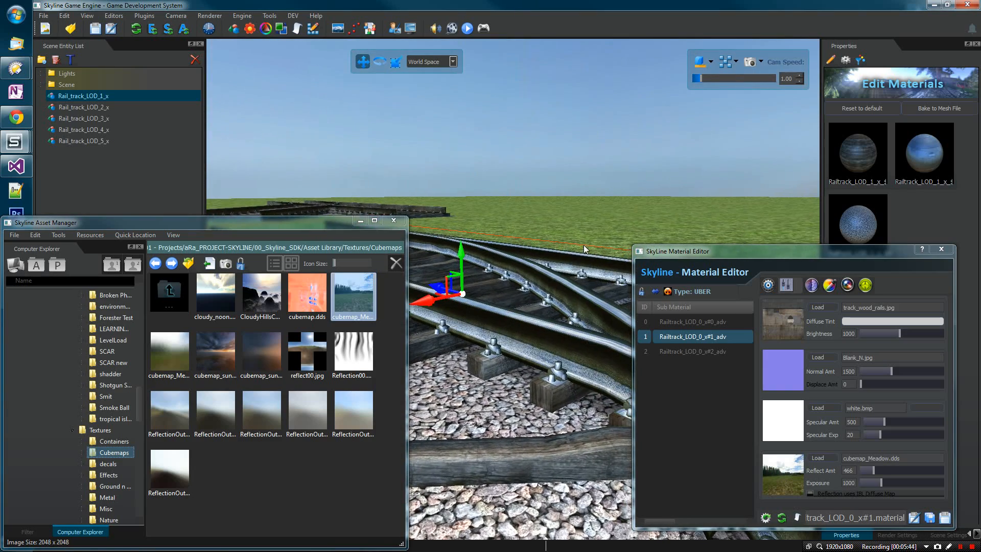
left_click(947, 517)
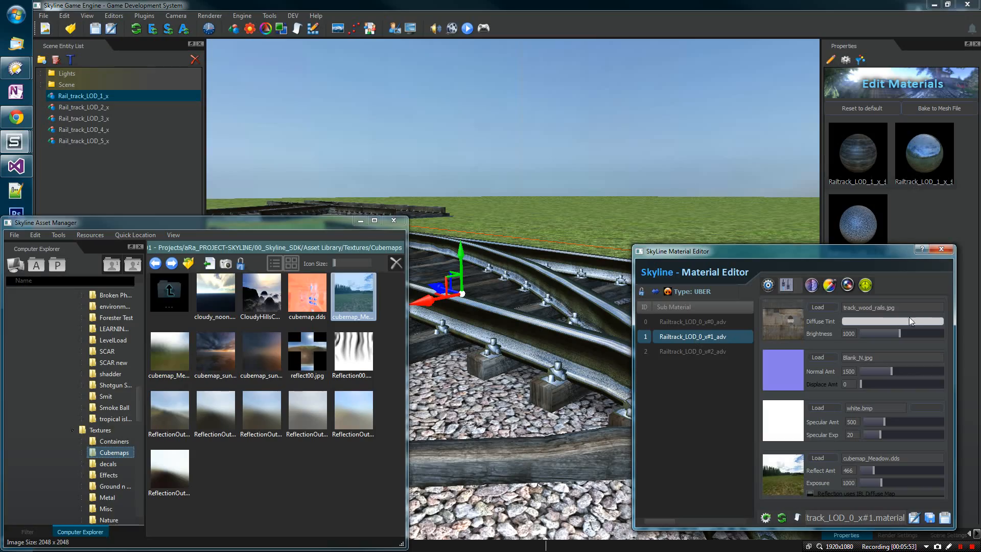
left_click(944, 250)
left_click(394, 221)
Sync the materials and shaders from Rail_track_LOD_3_x so the track meshes use the updated rail material.
key("w")
right_click_drag(396, 239, 577, 281)
key("w")
right_click_drag(451, 279, 596, 279)
key("s")
left_click(565, 284)
key("s")
left_click(562, 392)
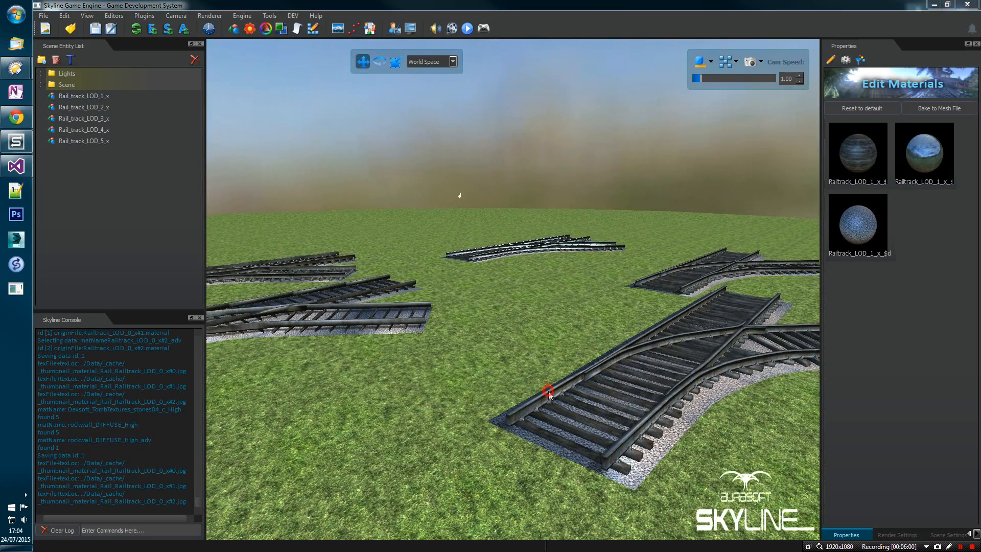
right_click(558, 382)
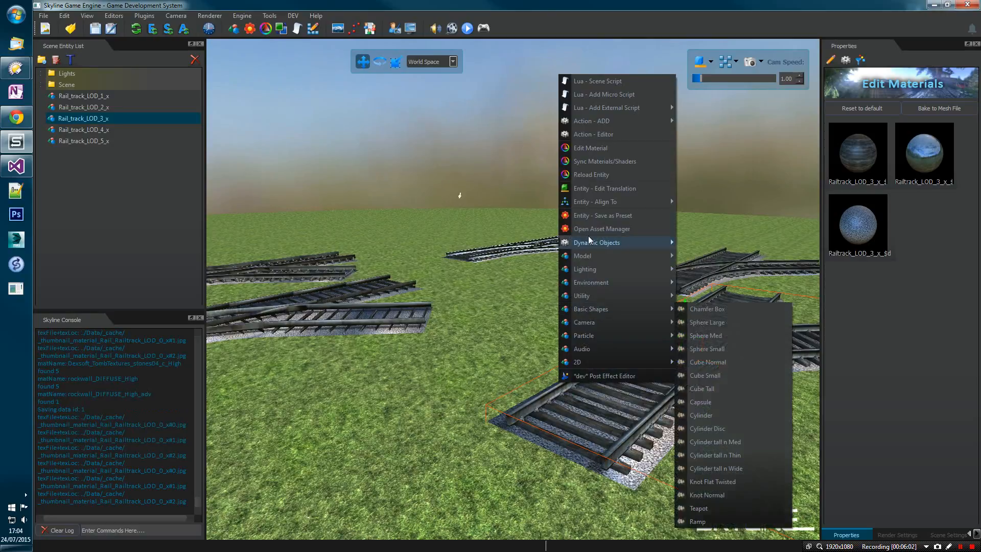
left_click(592, 161)
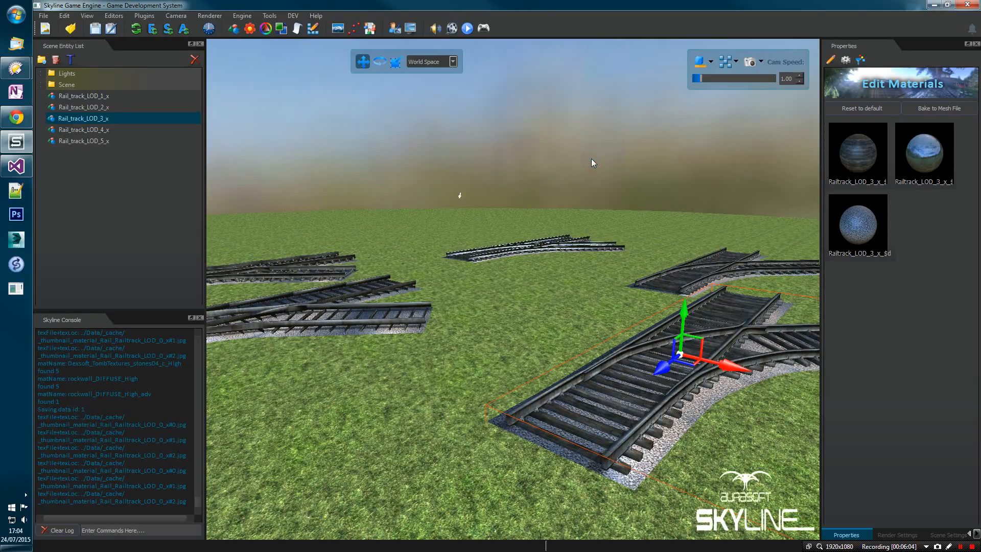
Select all five rail track LOD entities in the scene and delete them.
left_click(491, 305)
right_click_drag(473, 325, 456, 346)
key("w")
key("w")
key("w")
key("w")
key("s")
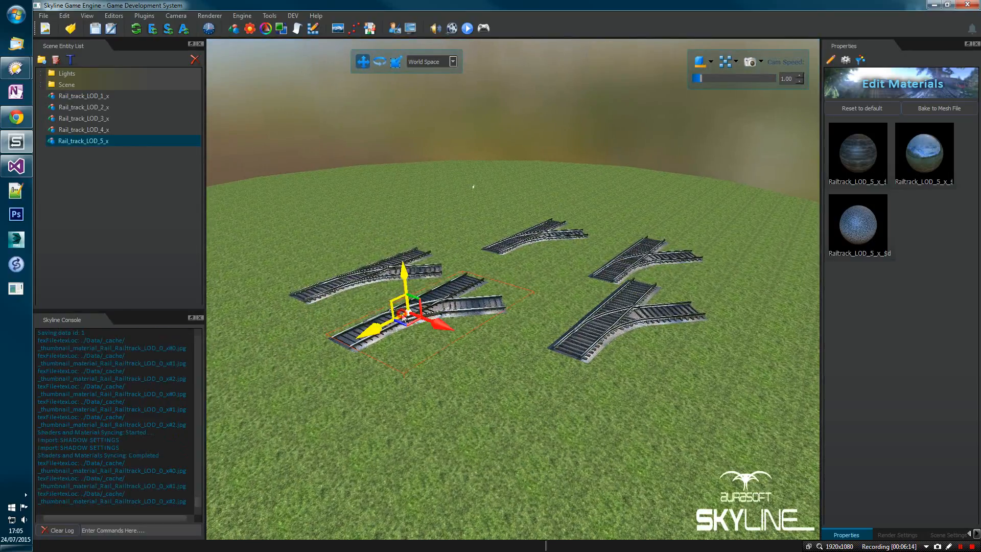
left_click(402, 317)
left_click(378, 277, "ctrl")
left_click(542, 232, "ctrl")
left_click(611, 258, "ctrl")
left_click(629, 303, "ctrl")
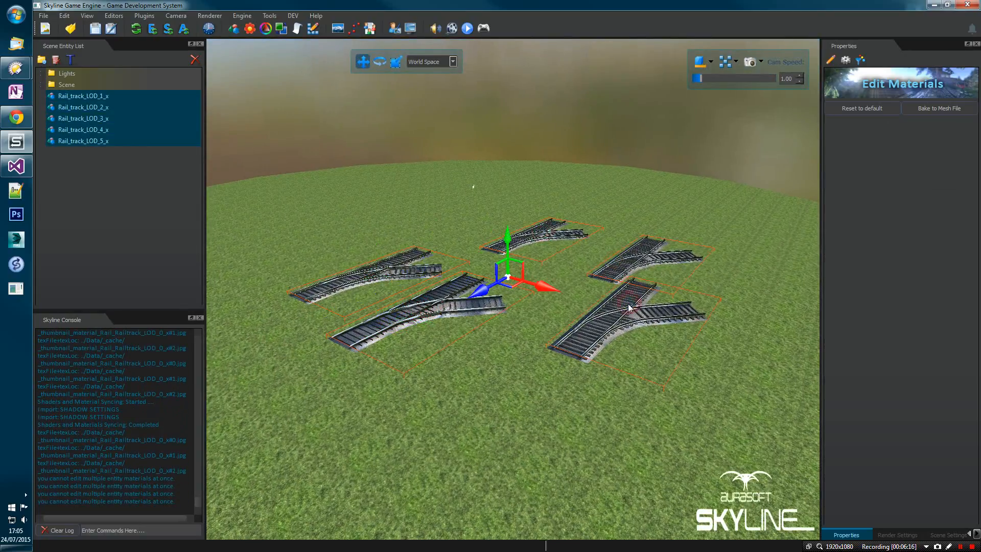
key("Delete")
Reopen the Asset Manager and browse to the Tattie_FolderStructure/Rail folder.
right_click(628, 304)
left_click(671, 338)
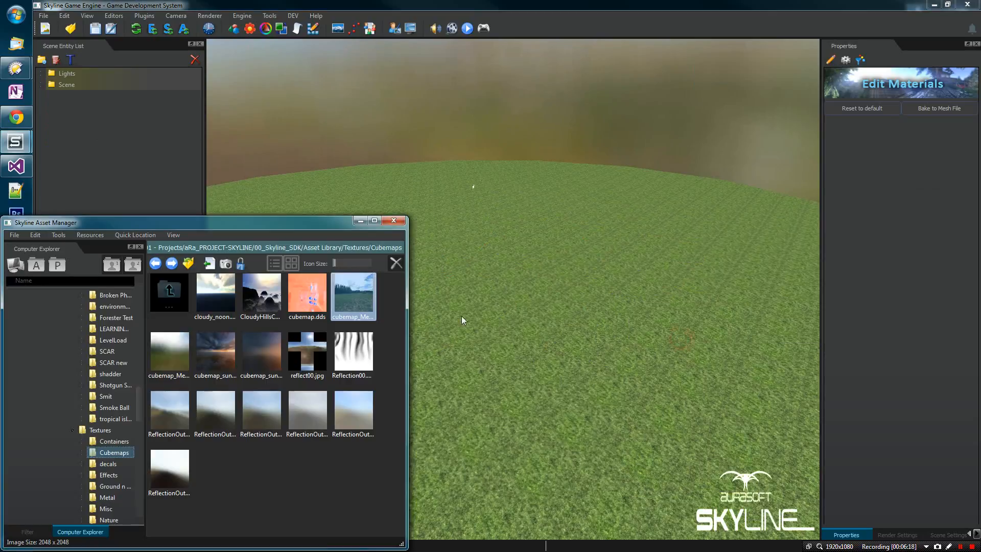
scroll(120, 424, "up", 7)
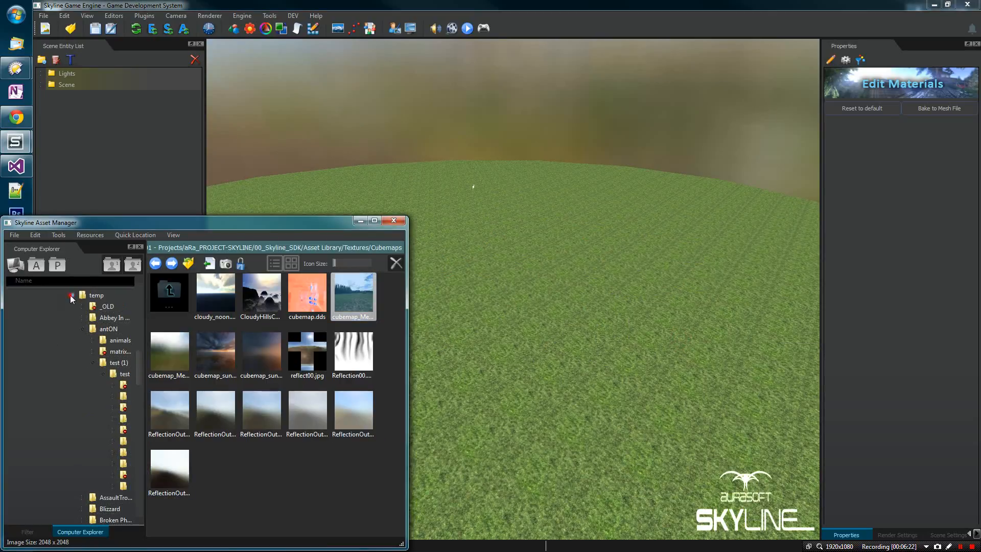
left_click(72, 296)
scroll(80, 352, "up", 6)
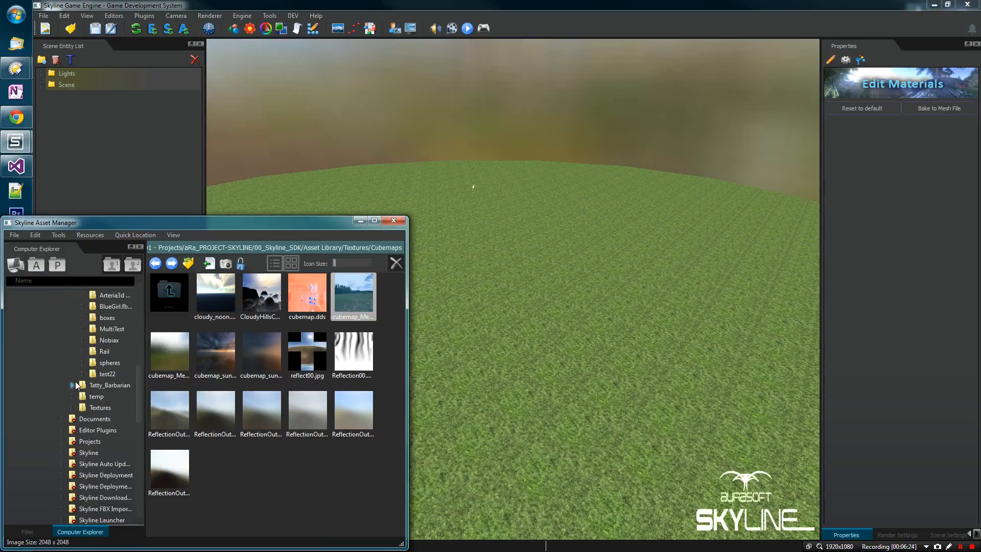
left_click(105, 466)
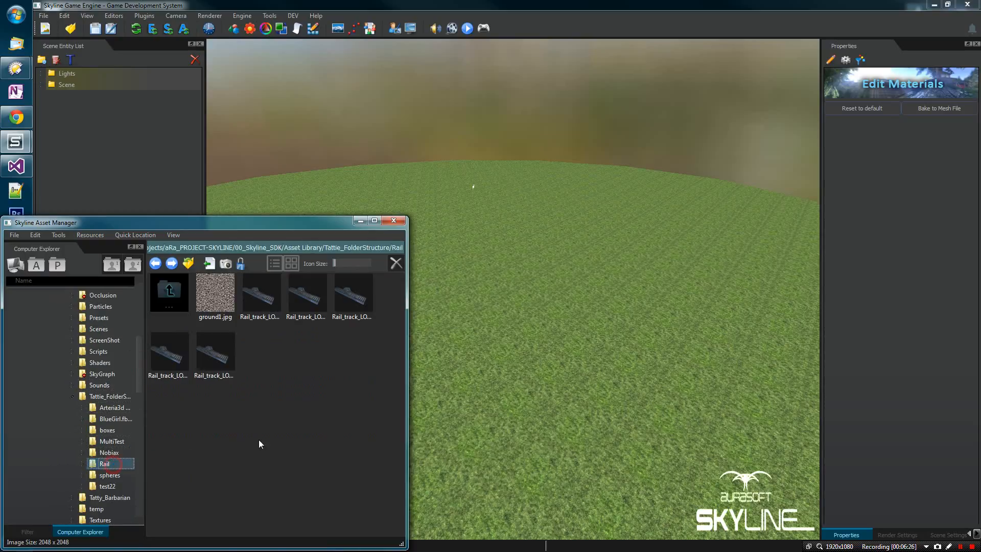
Place the Rail_track_with_LOD mesh on the empty terrain and check it from different distances.
left_click(318, 359)
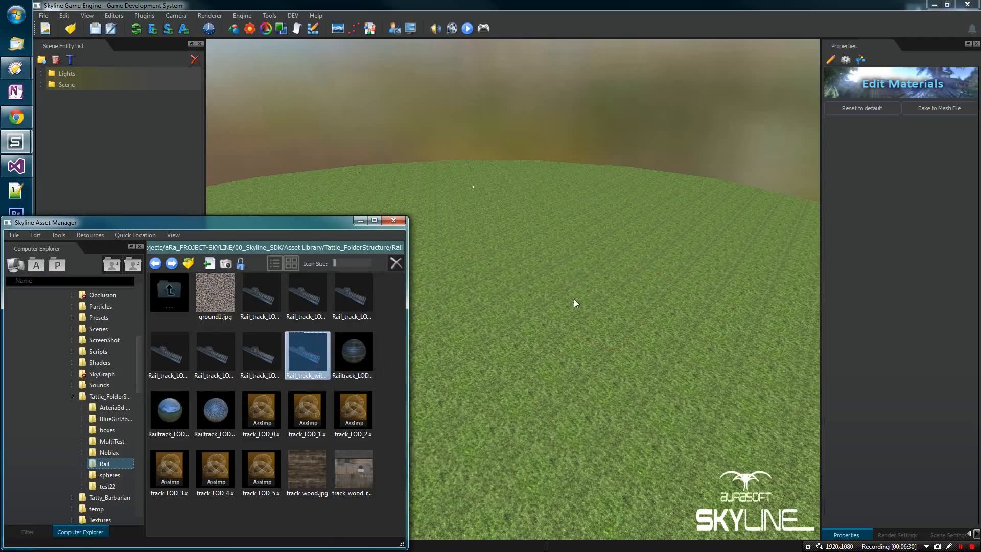
left_click_drag(559, 282, 570, 297)
left_click(584, 326)
key("w")
right_click_drag(583, 326, 597, 307)
key("s")
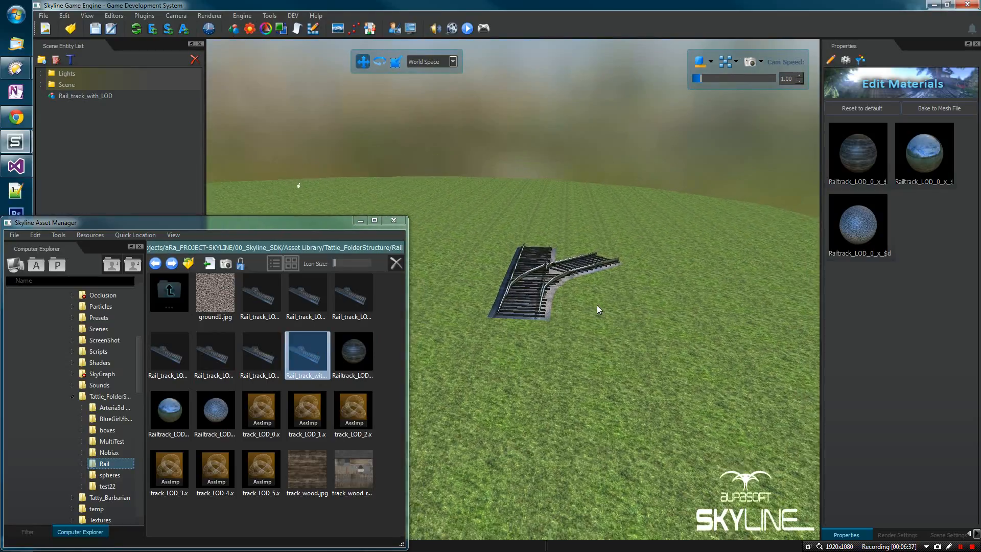
key("s")
key("w")
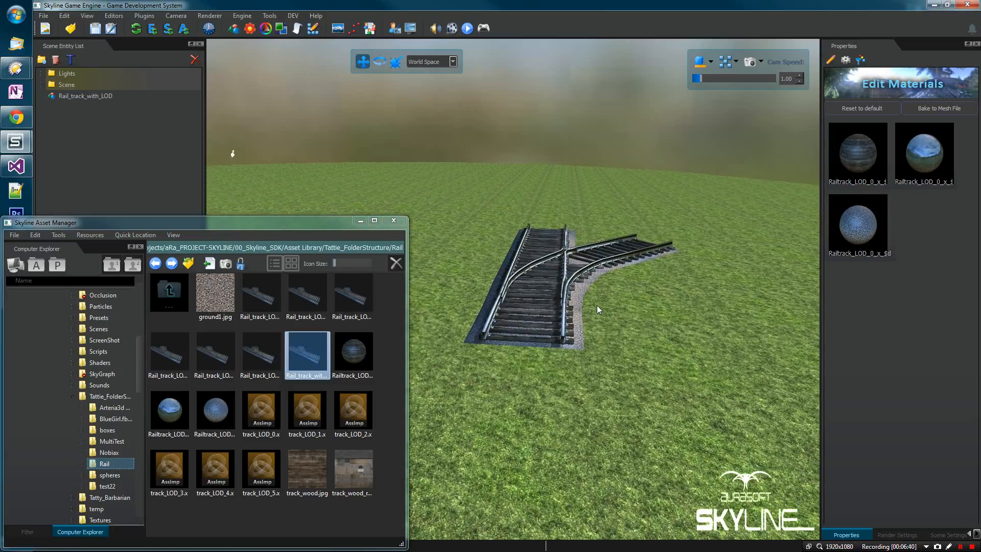
Select the placed Rail_track_with_LOD entity in the scene and minimise the Asset Manager.
left_click(513, 320)
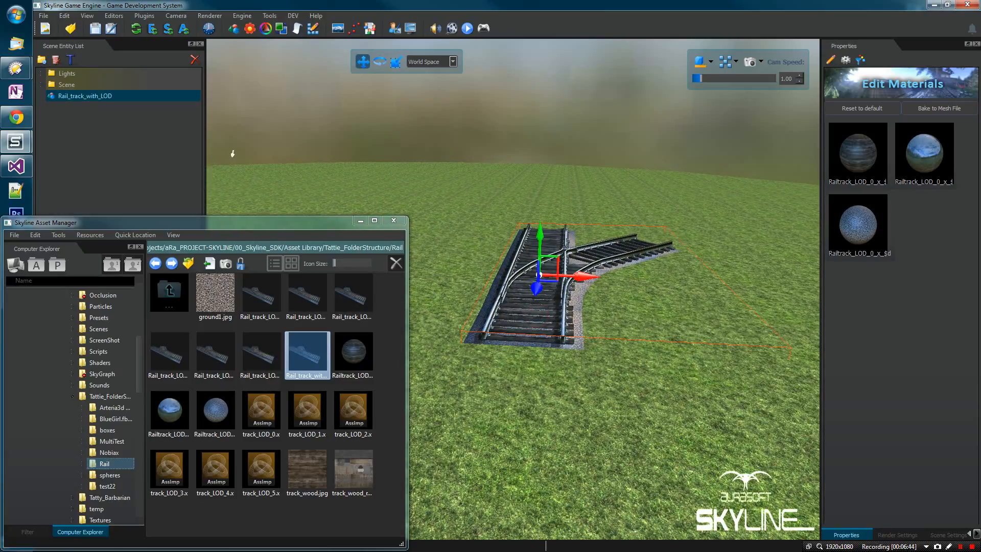
left_click(963, 547)
left_click(604, 365)
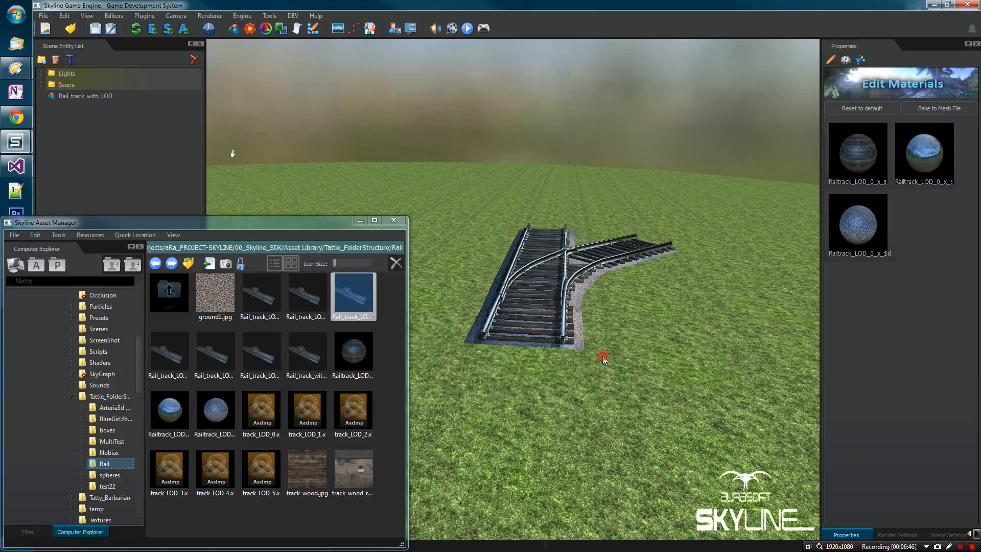
left_click(573, 324)
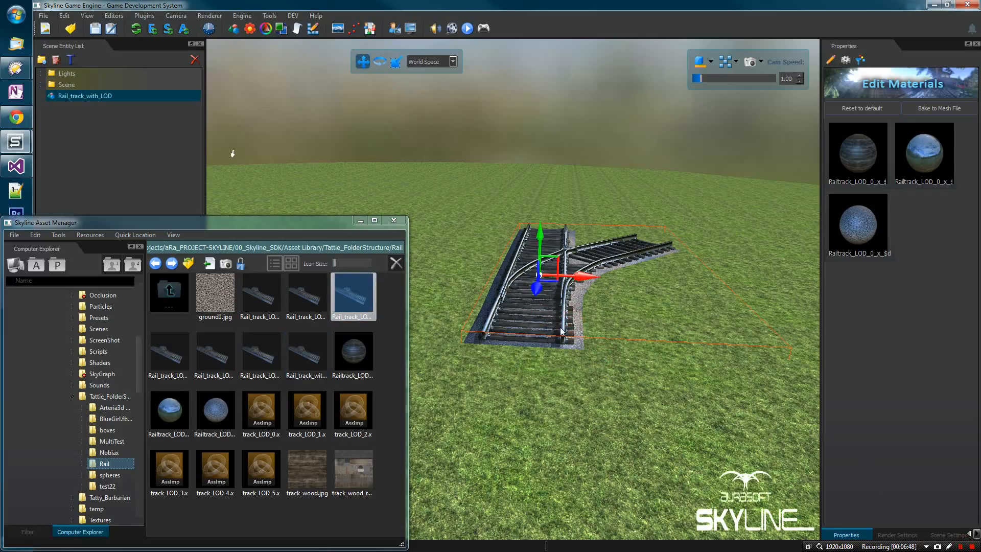
left_click(360, 221)
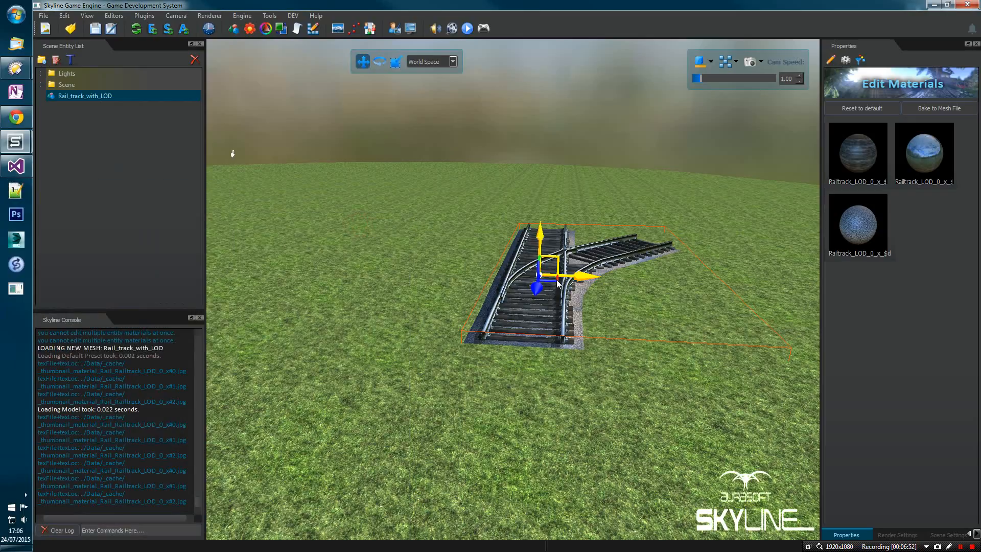
right_click(557, 281)
left_click(603, 157)
Restore the Asset Manager, show the Rail folder's files as a list, and select Rail_track_with_LOD.mesh.
left_click(4, 146)
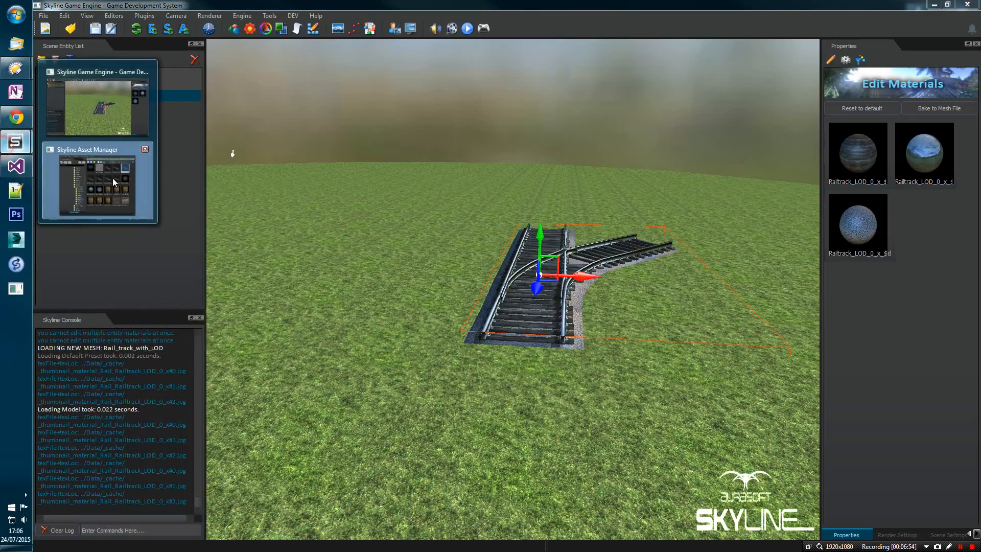
left_click(117, 181)
left_click(260, 358)
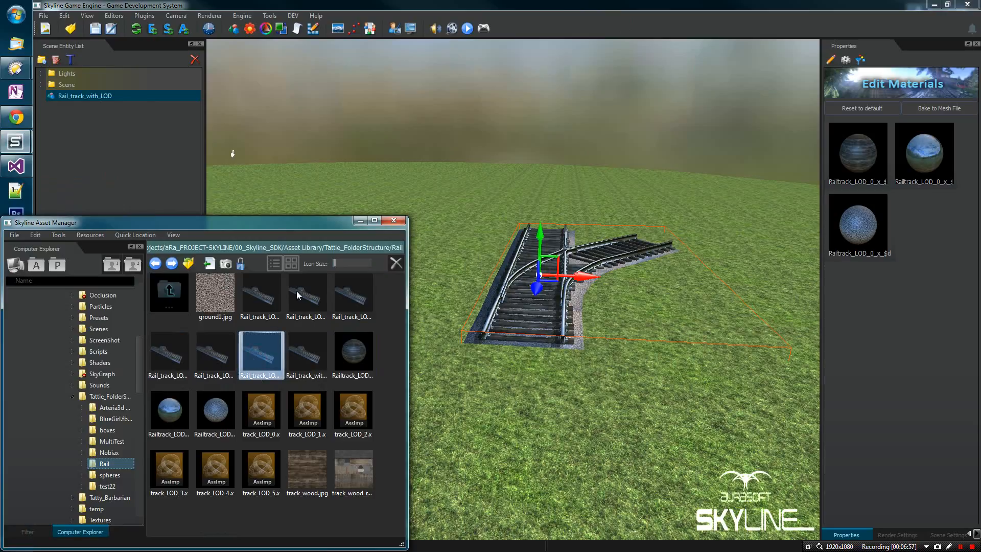
left_click(274, 264)
left_click(250, 377)
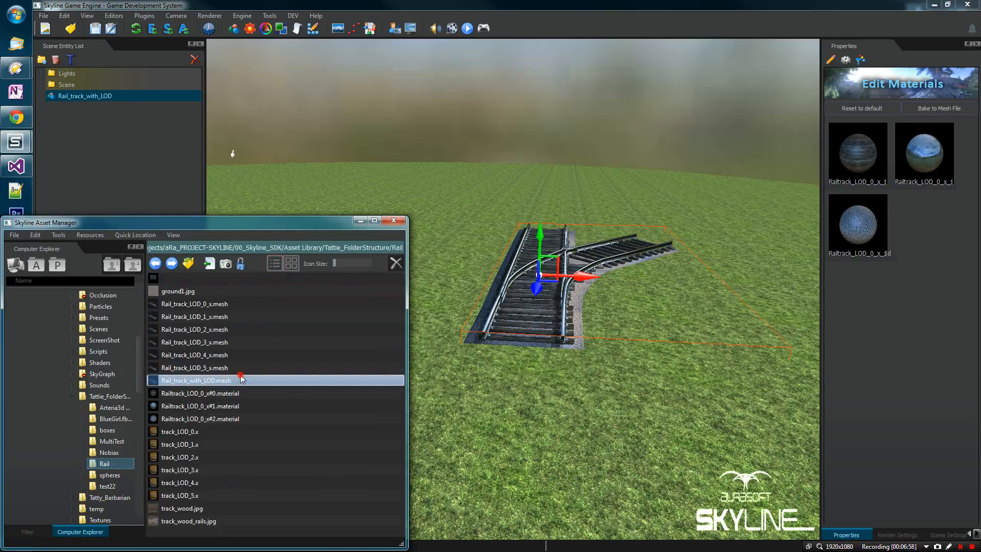
Place the Rail_track_LOD_5_x mesh on the terrain in front of the existing rail track.
left_click(220, 367)
left_click_drag(220, 367, 620, 399)
right_click_drag(620, 398, 659, 490)
key("w")
key("s")
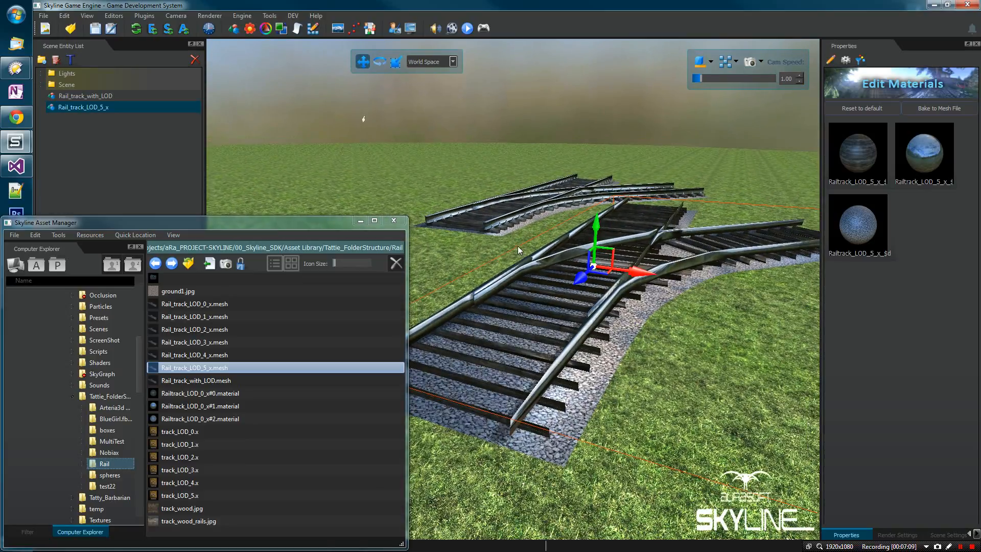
Open the placed LOD 5 track's materials for editing, look through its sub-materials, and select Railtrack_LOD_0_x#1_adv.
right_click(682, 320)
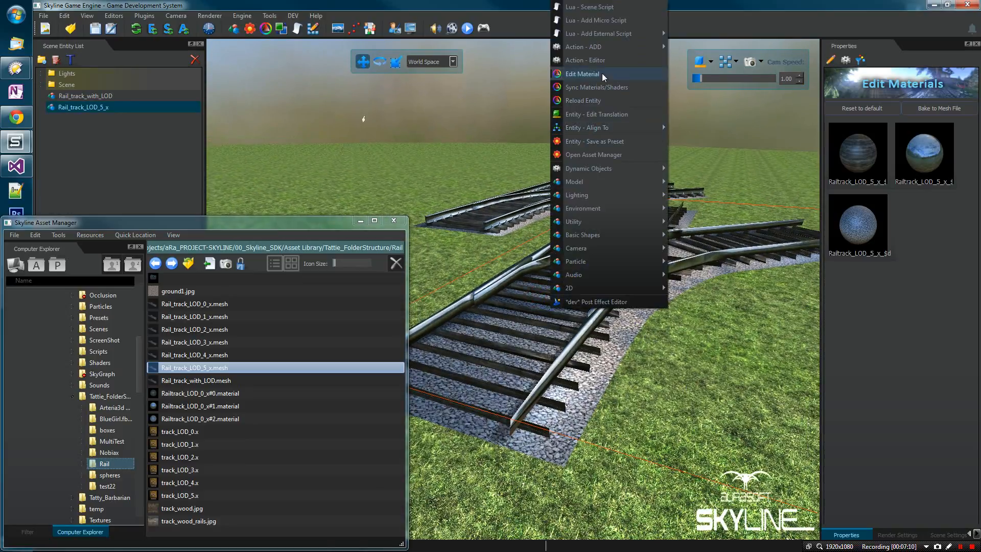
left_click(583, 74)
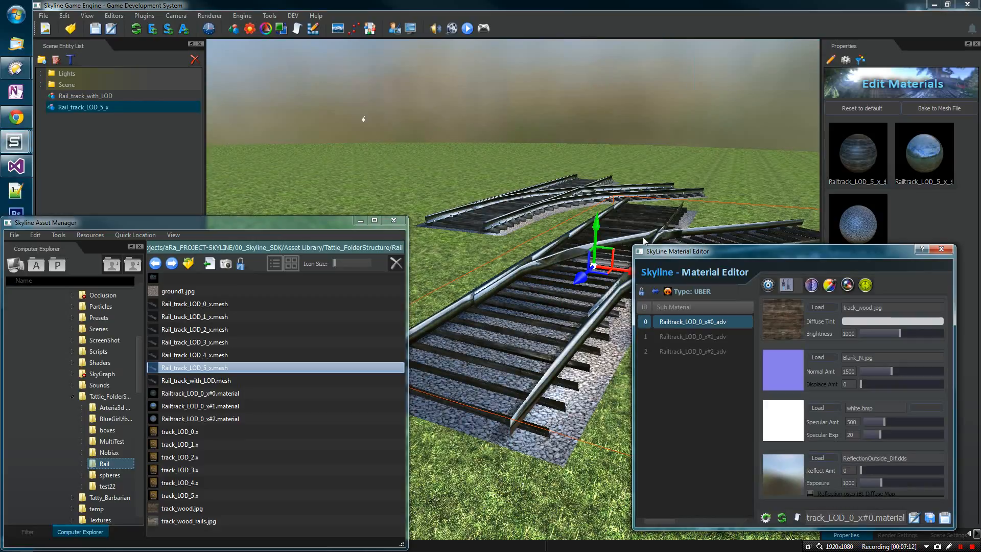
left_click(698, 356)
left_click(695, 338)
left_click(696, 354)
left_click(687, 333)
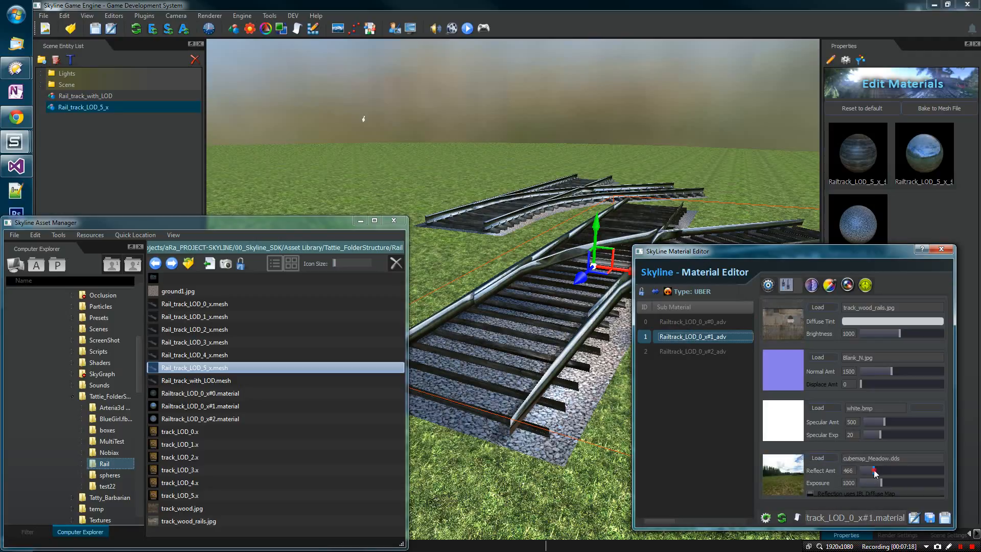
Set the rail metal sub-material's Reflect Amt to 0 and inspect the rails up close.
left_click_drag(875, 473, 860, 475)
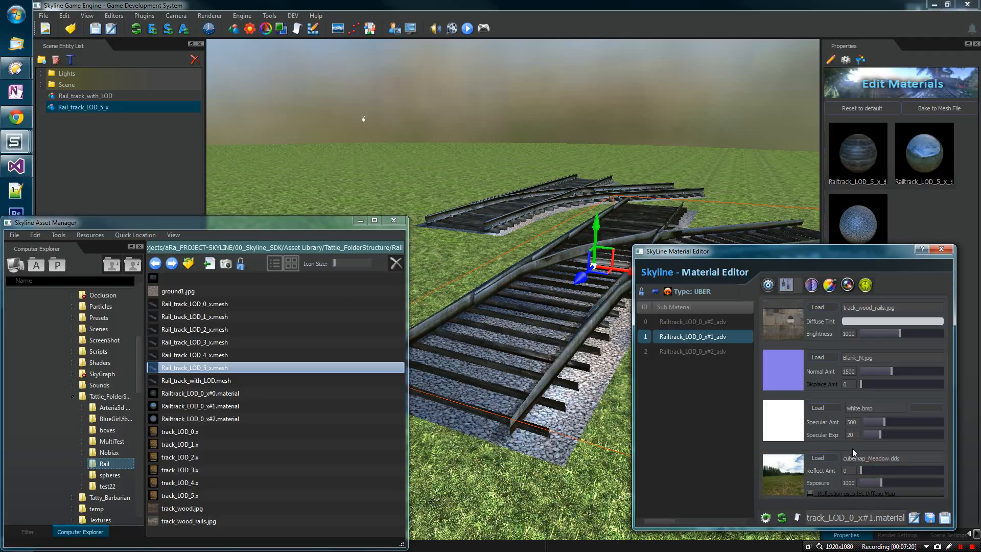
key("w")
mouse_move(524, 285)
right_mouse_down()
mouse_move(523, 274)
mouse_move(538, 289)
right_mouse_up()
key("s")
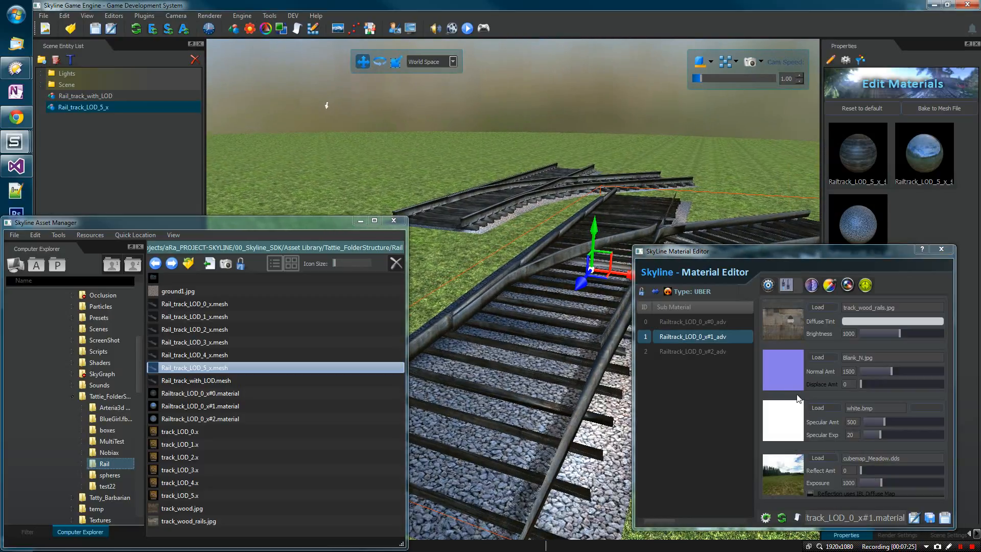
left_click(864, 470)
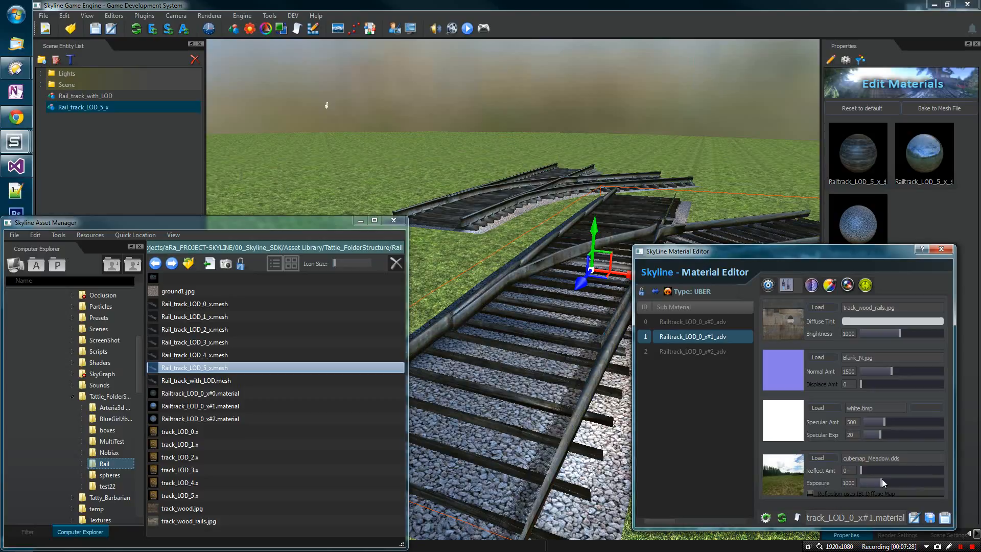
Save the edited metal material as Rail_LOD_Metal in the Tattie_FolderStructure/Rail folder and close the Material Editor.
left_click(915, 522)
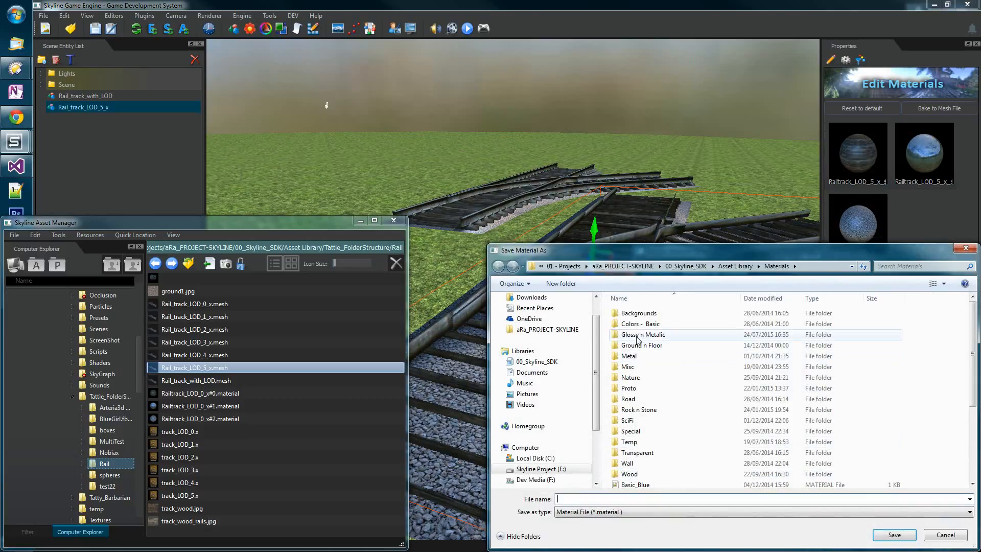
left_click_drag(765, 273, 765, 271)
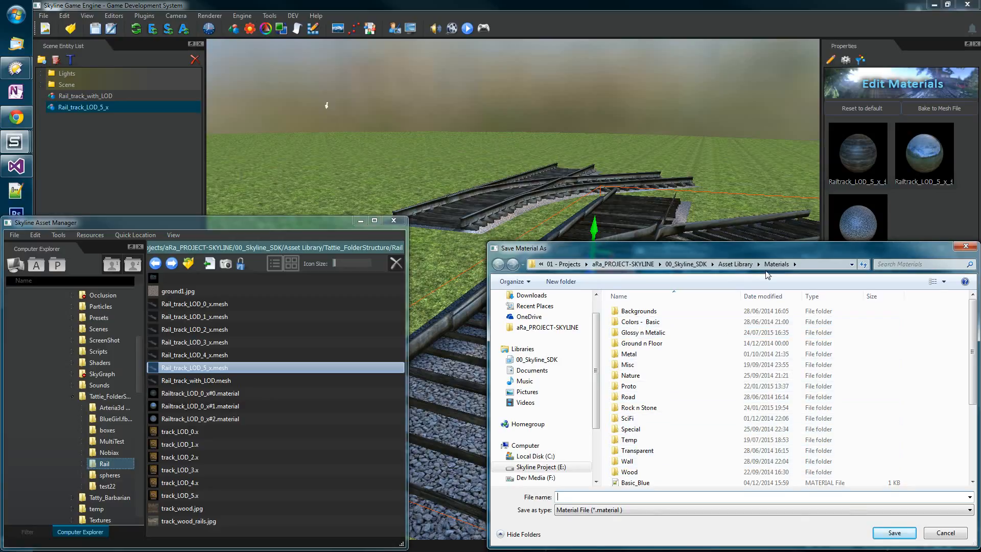
left_click(728, 267)
scroll(650, 476, "down", 2)
double_click(645, 447)
double_click(640, 369)
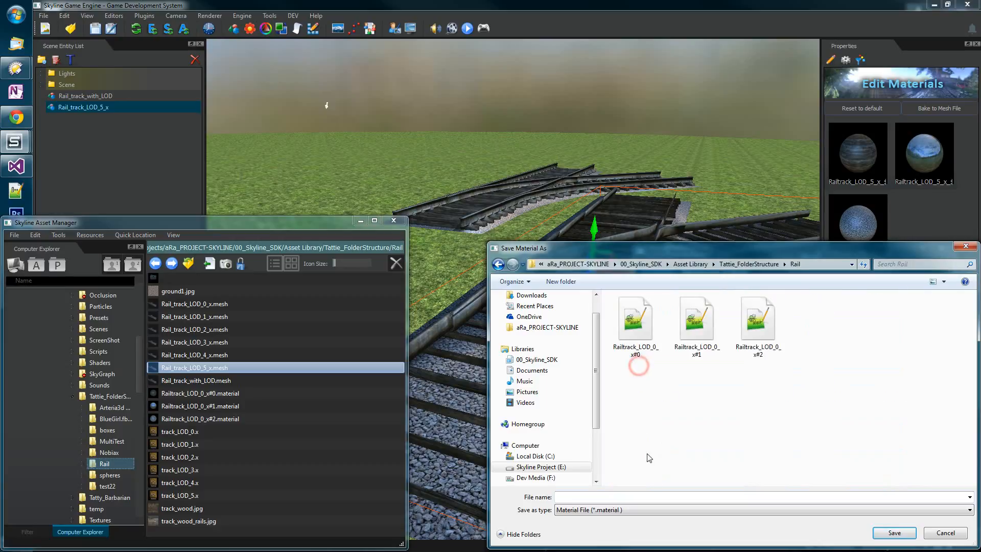
left_click(648, 498)
type("Rail_LOD_Metal")
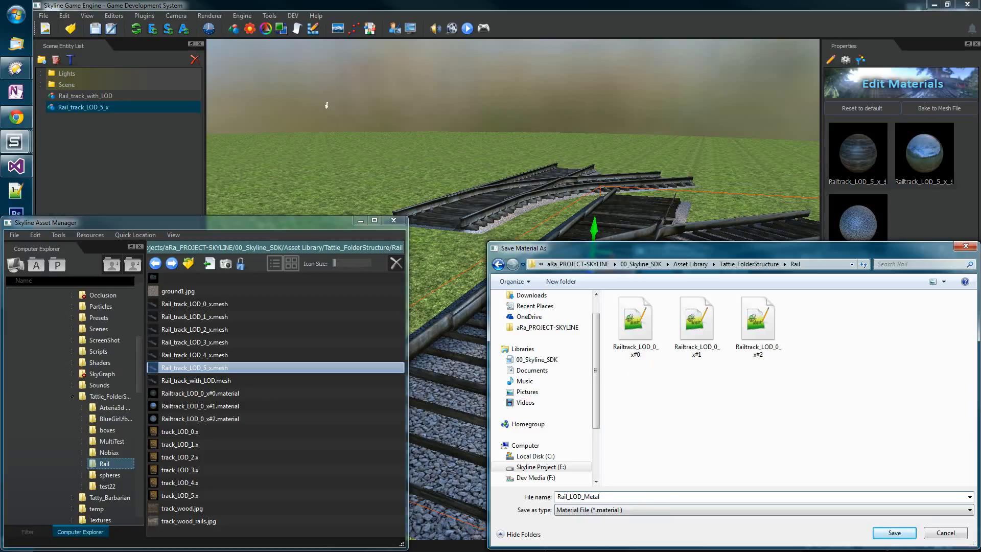
left_click(893, 533)
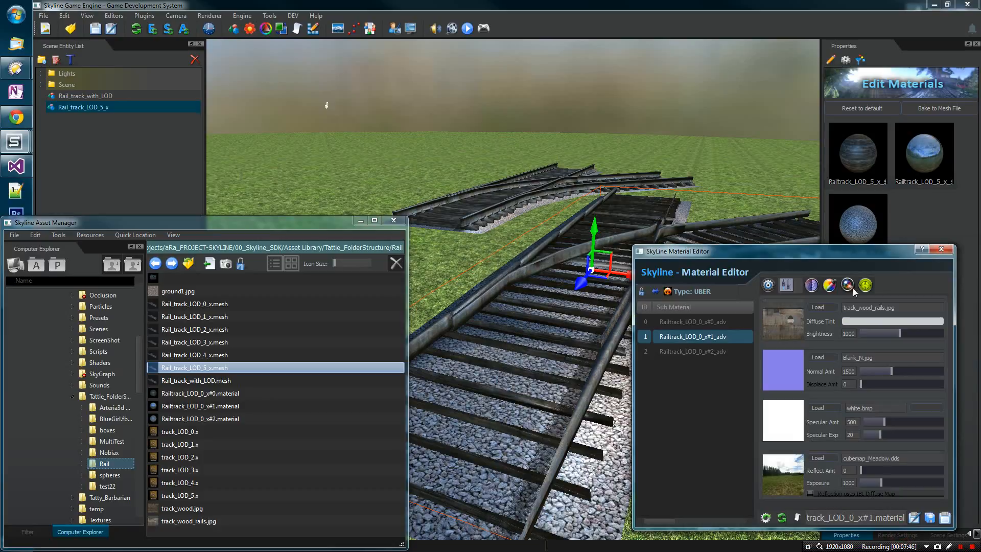
left_click(942, 248)
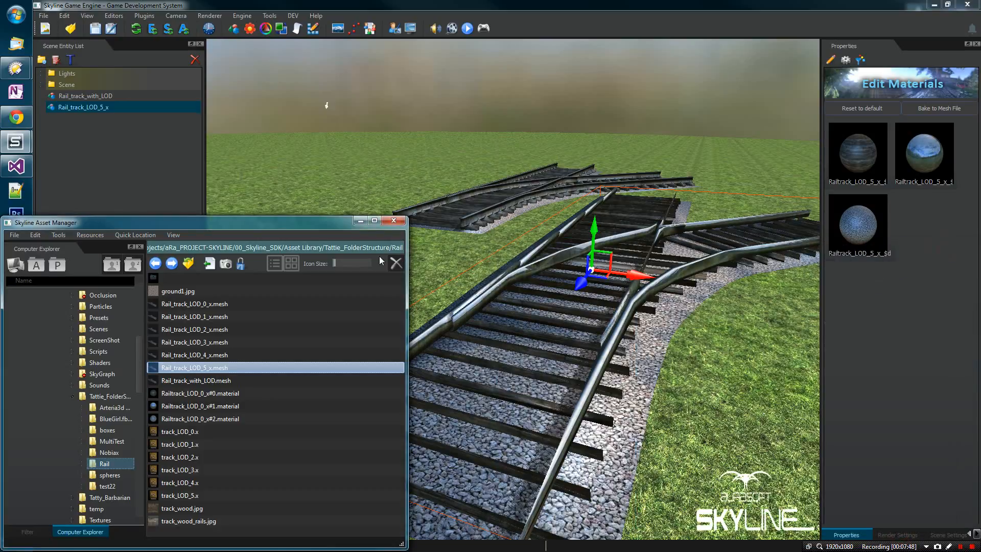
Reload the Rail folder in the Asset Manager and add its new assets to the resource lists.
left_click(105, 463)
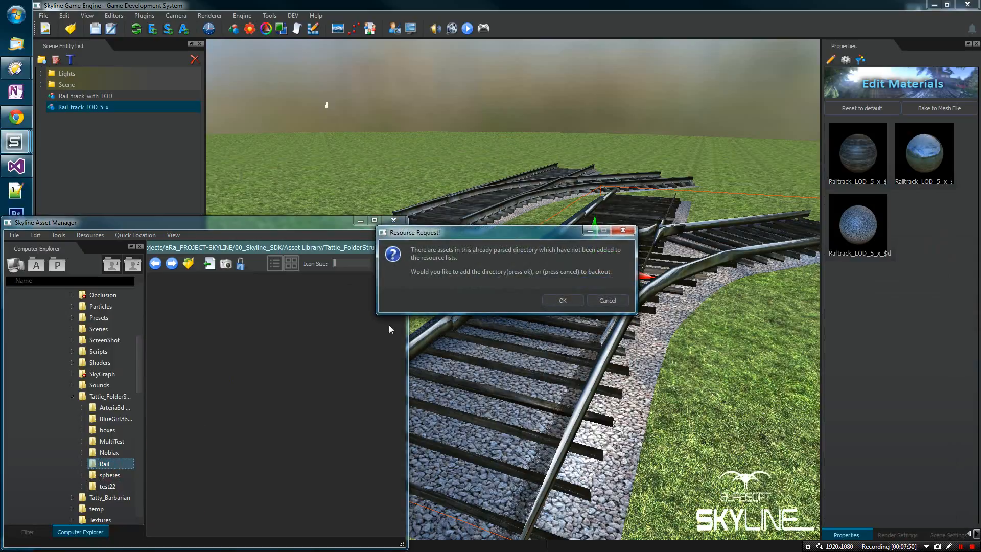
left_click(562, 300)
left_click(238, 431)
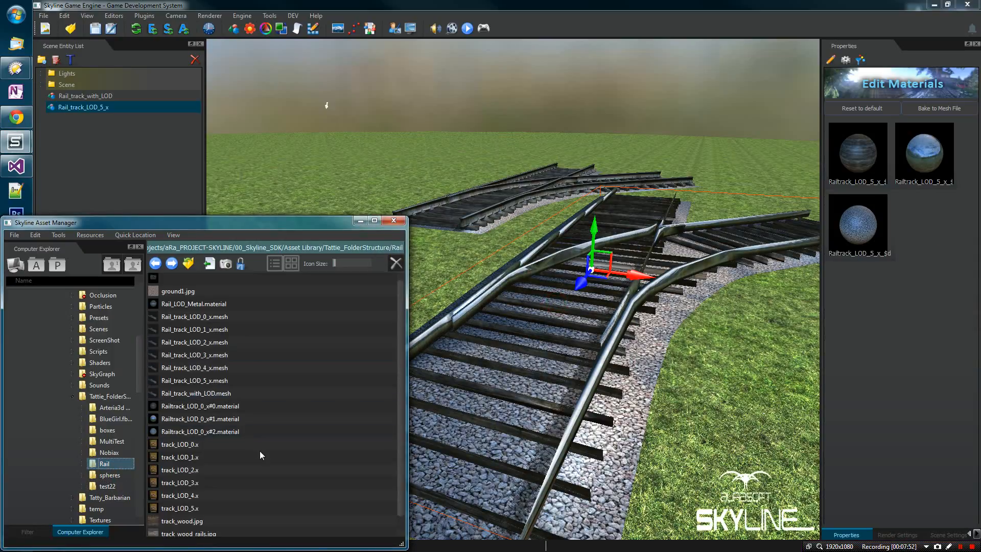
Show the Rail folder's files as thumbnails and compare the Rail_LOD_Metal material with Railtrack_LOD_0_x#1.
left_click(209, 303)
left_click(291, 264)
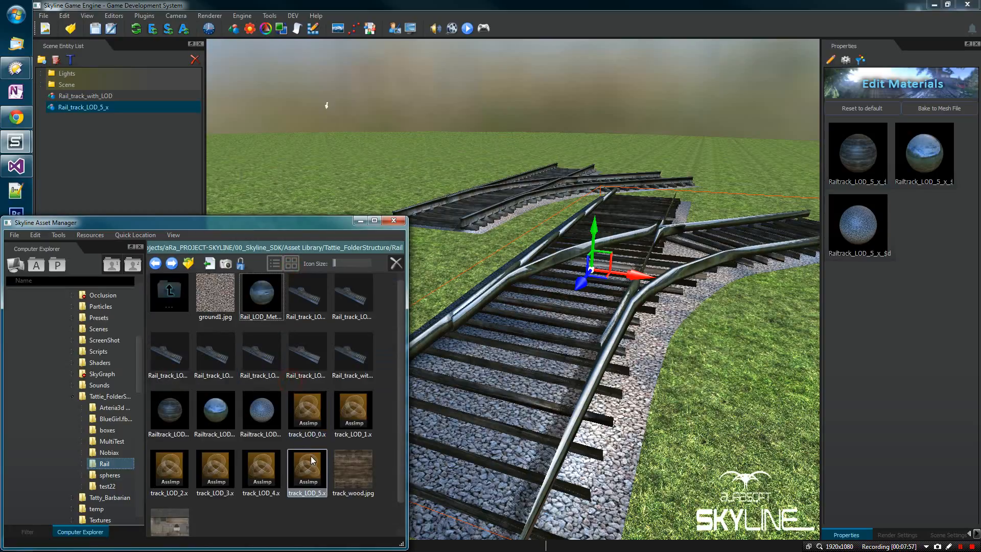
left_click(259, 319)
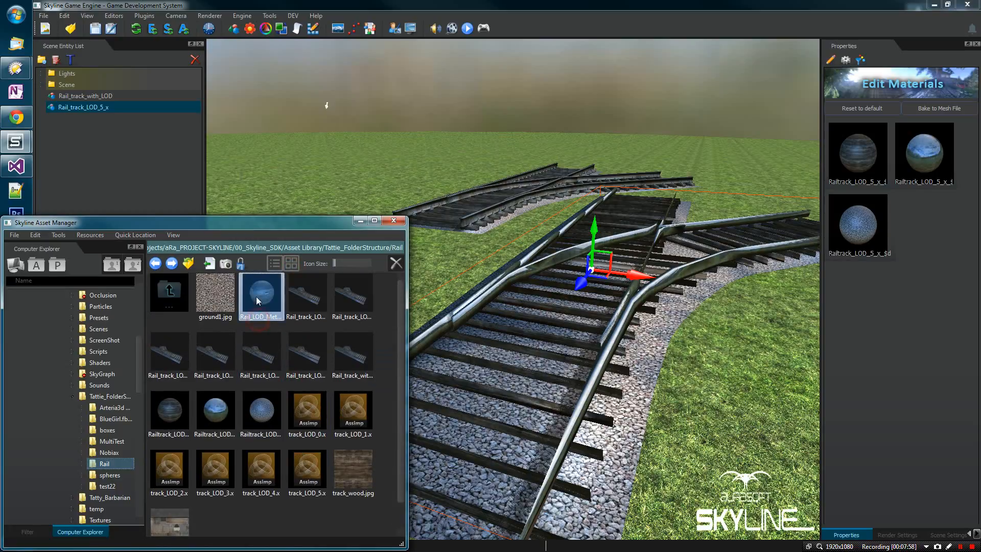
left_click(229, 436)
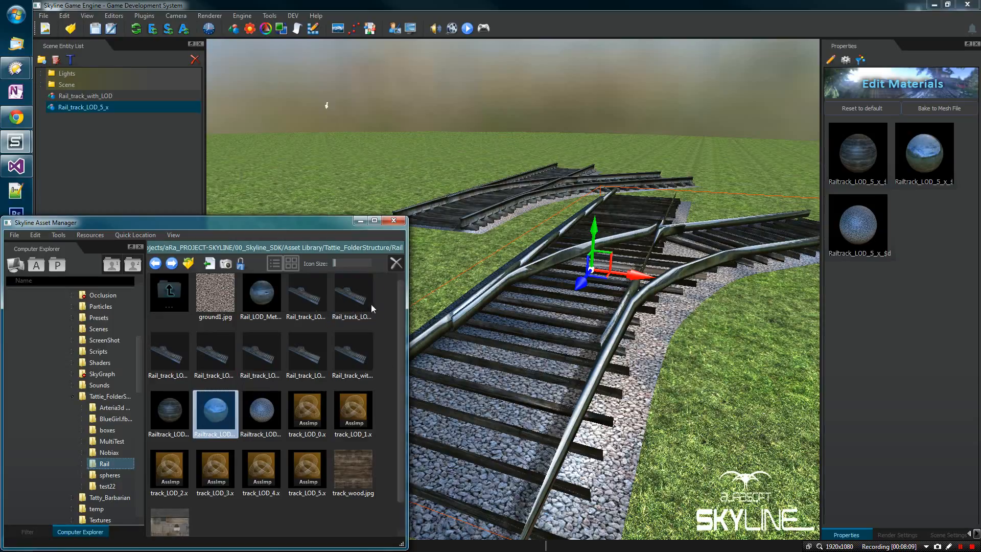
Apply Rail_LOD_Metal to the second material slot of Rail_track_LOD_5_x and bake the materials to its mesh file.
mouse_move(261, 294)
left_mouse_down()
mouse_move(894, 178)
mouse_move(899, 139)
mouse_move(921, 156)
left_mouse_up()
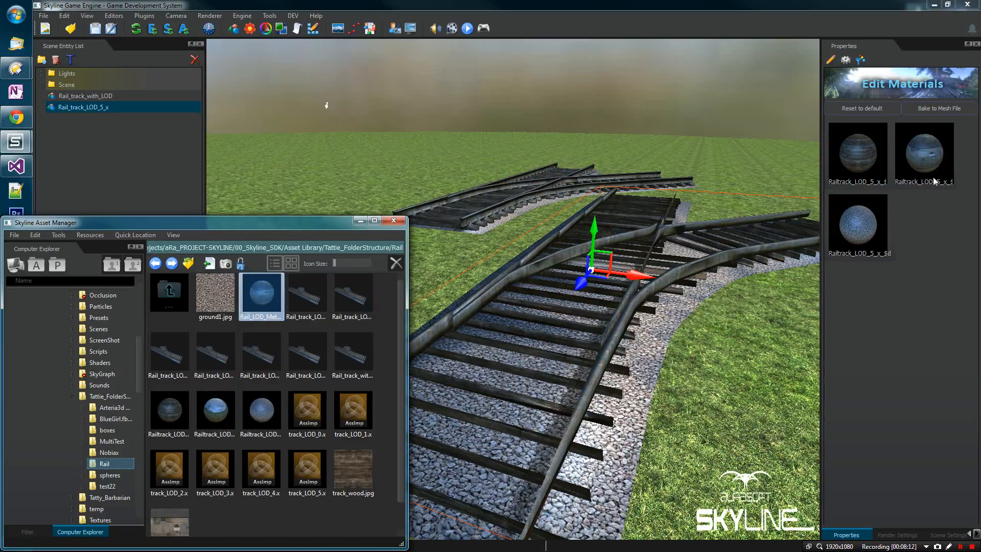
left_click(939, 108)
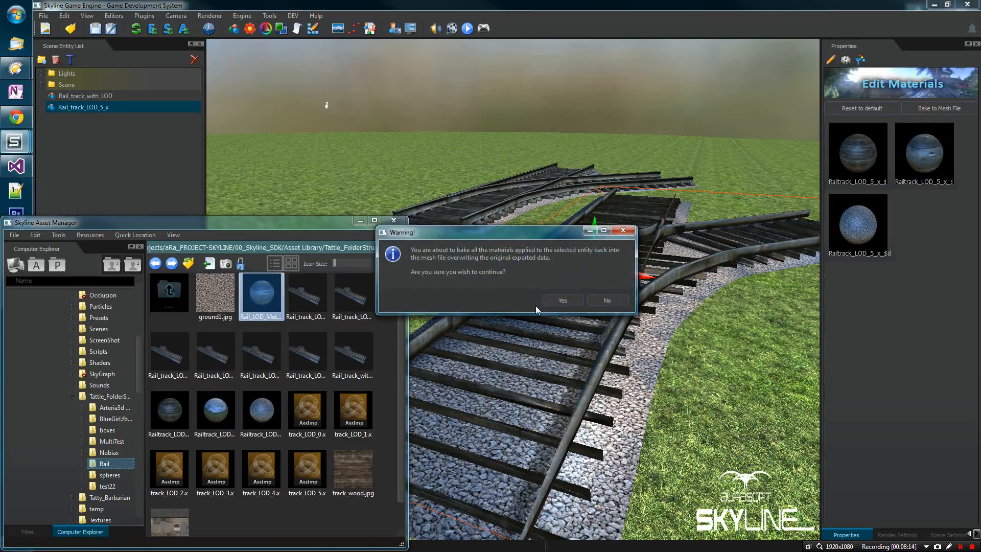
left_click(547, 299)
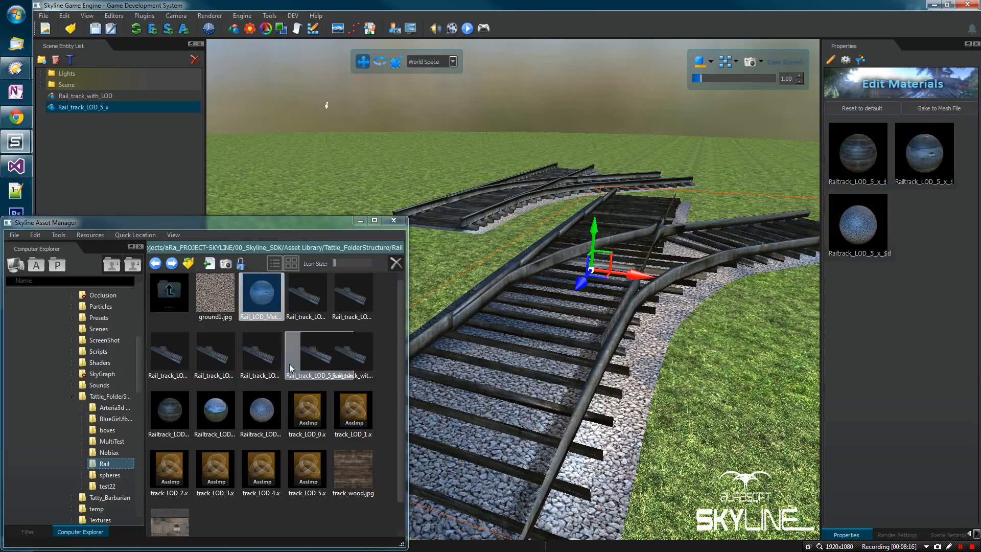
left_click(290, 362)
left_click(259, 291)
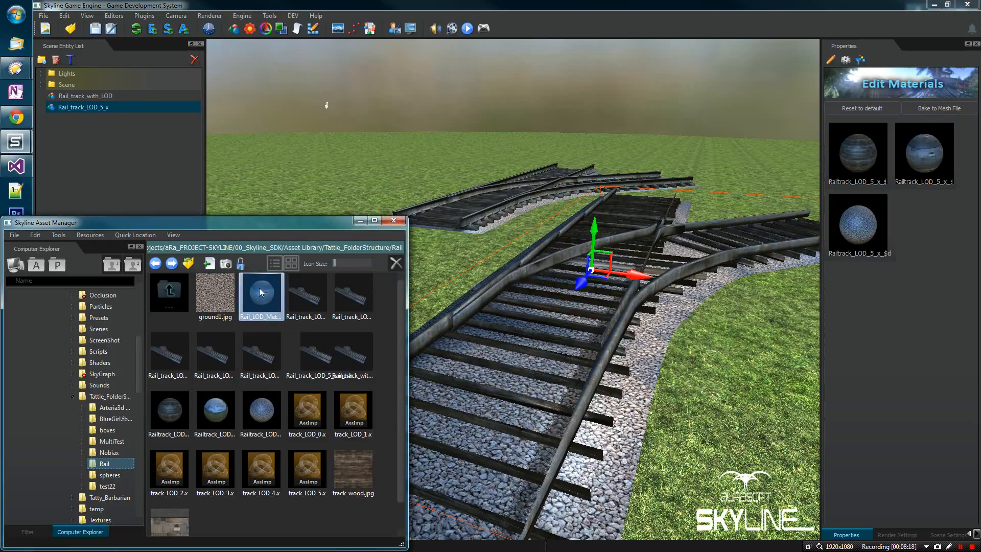
left_click(260, 409)
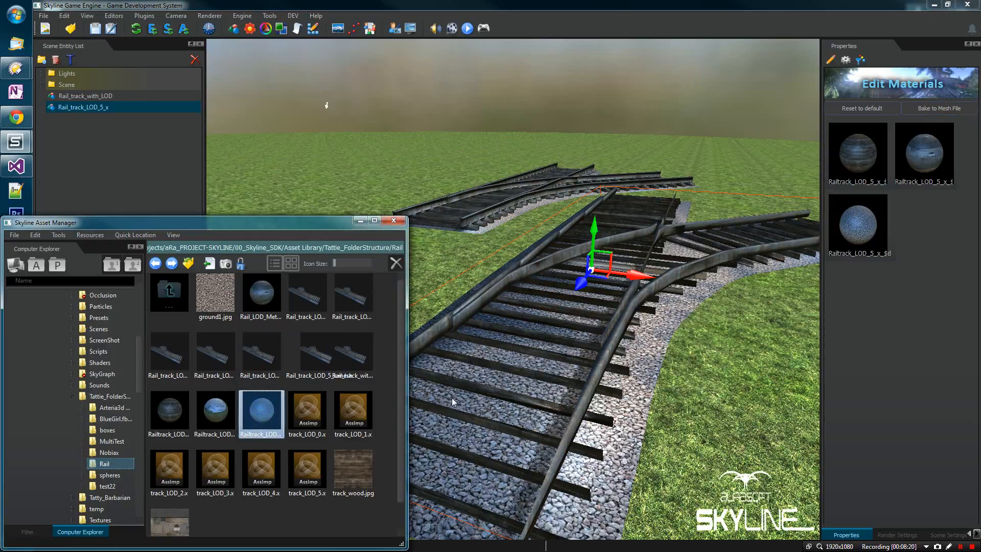